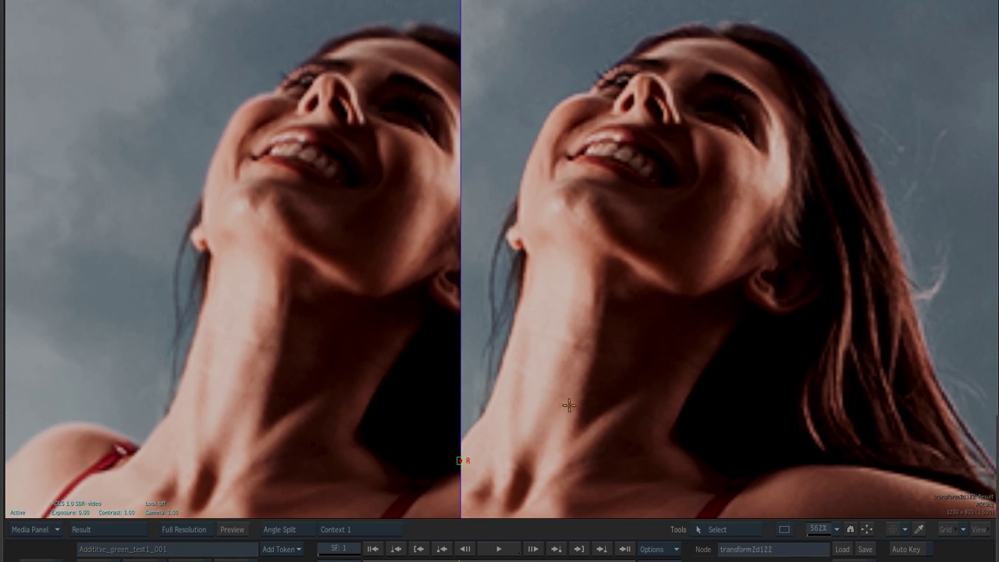
- Pan the view so it shows the Bad_Green_front dancer plate instead of the split comparison
{"action": "left_click_drag", "start_coordinate": [583, 345], "coordinate": [596, 345]}
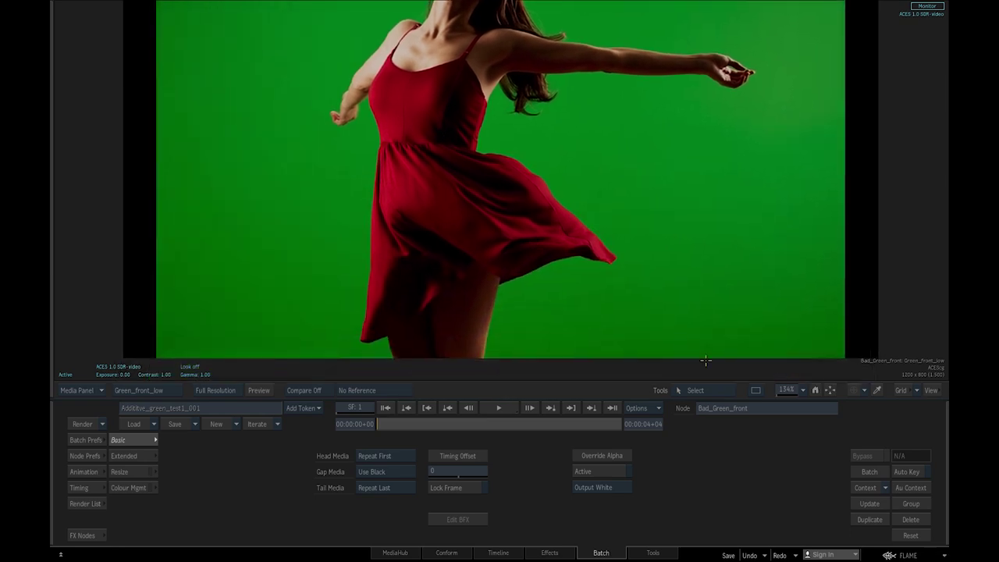
- Zoom in on the green-screen dancer's neck and shoulder with the lower panel hidden
{"action": "left_click_drag", "start_coordinate": [786, 390], "coordinate": [812, 390]}
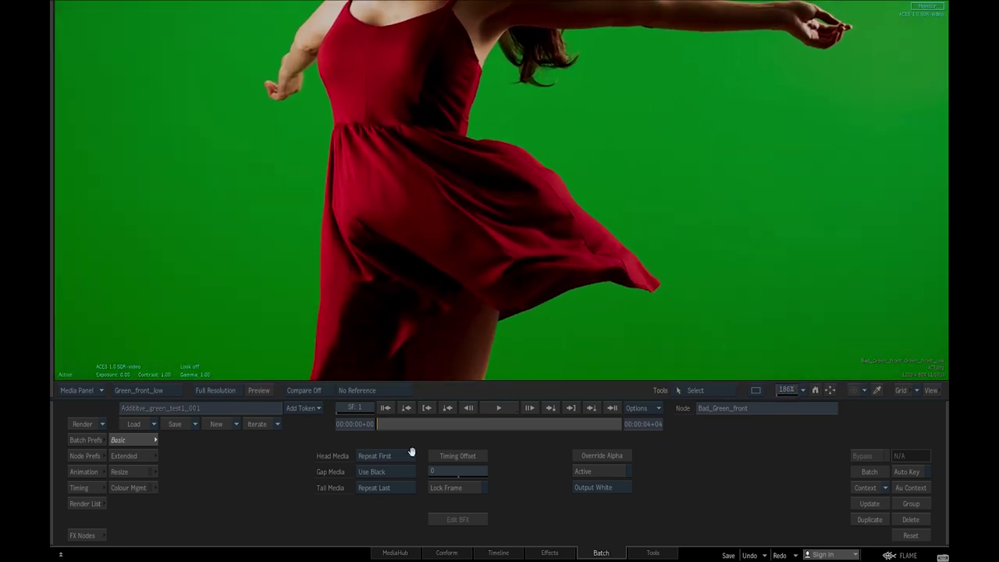
{"action": "key", "text": "Escape"}
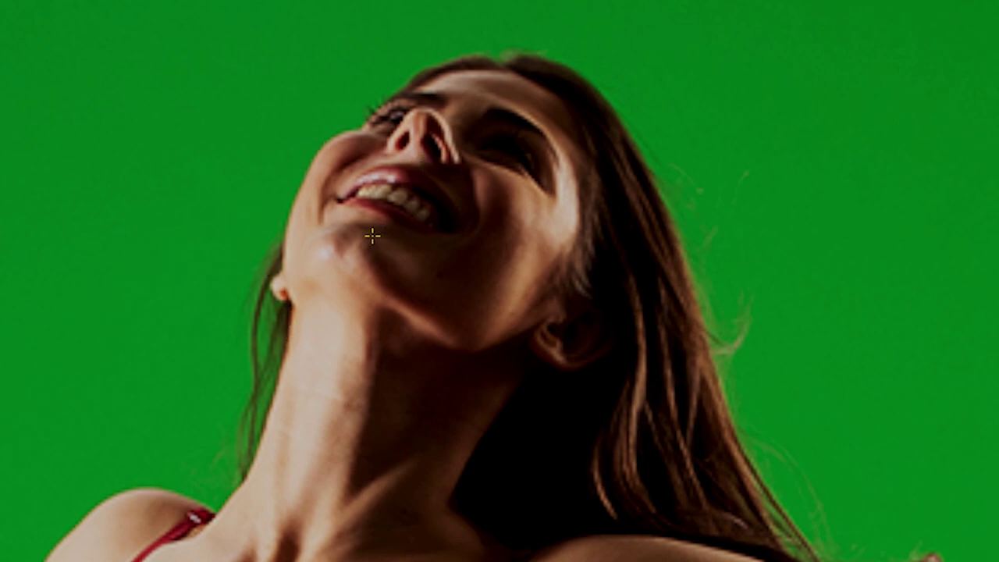
{"action": "left_click_drag", "start_coordinate": [530, 341], "coordinate": [379, 232]}
{"action": "left_click_drag", "start_coordinate": [504, 258], "coordinate": [640, 259]}
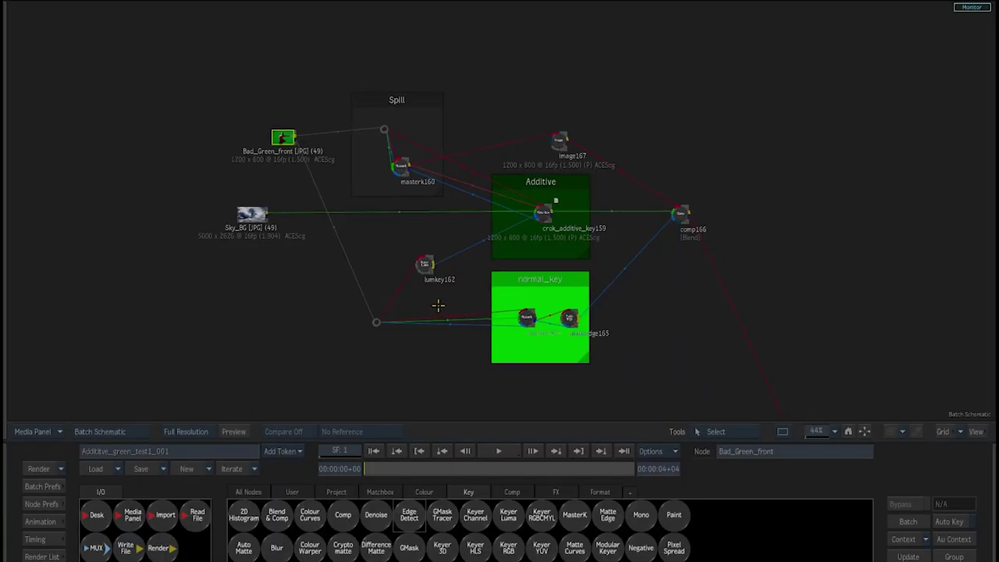
- Nudge the crok_additive_key159 node slightly up within the Additive group
{"action": "left_click_drag", "start_coordinate": [484, 258], "coordinate": [604, 246]}
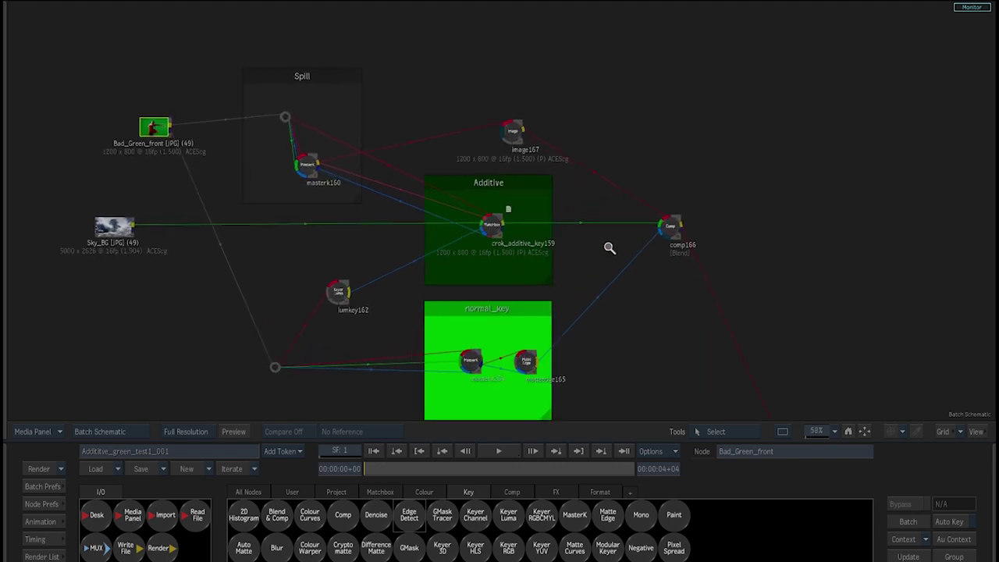
{"action": "left_click_drag", "start_coordinate": [605, 246], "coordinate": [666, 284]}
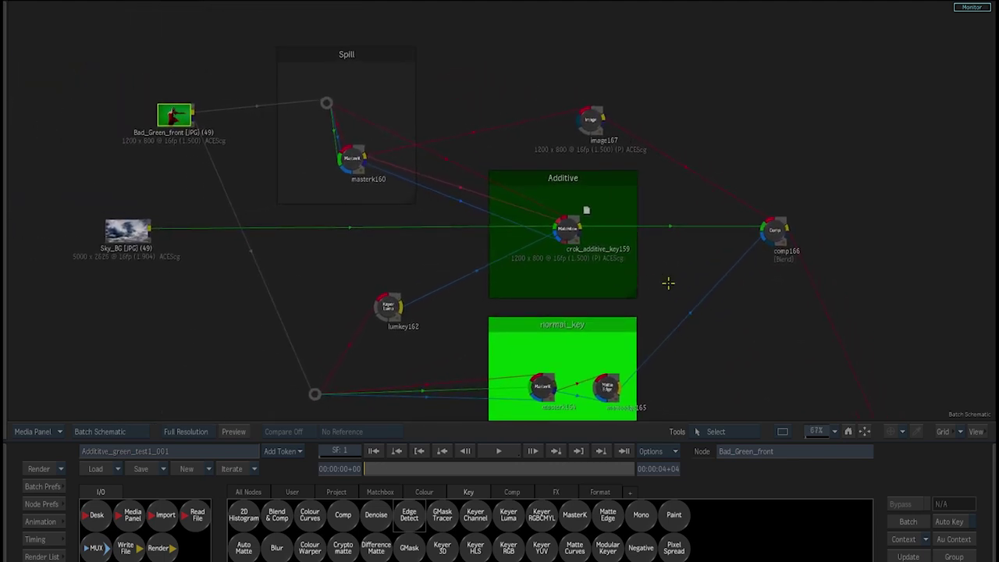
{"action": "left_click_drag", "start_coordinate": [566, 229], "coordinate": [564, 232]}
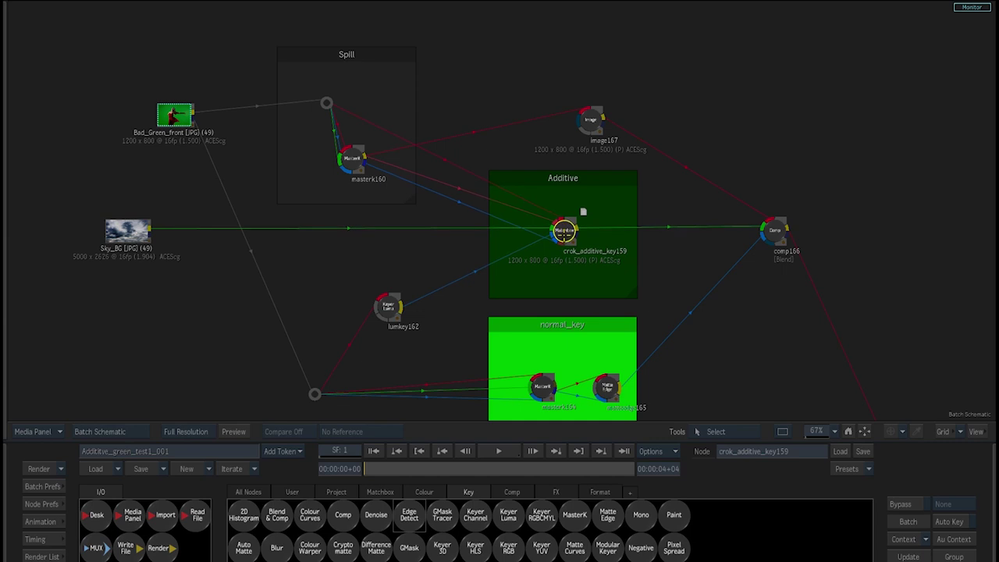
{"action": "left_click_drag", "start_coordinate": [563, 231], "coordinate": [562, 227]}
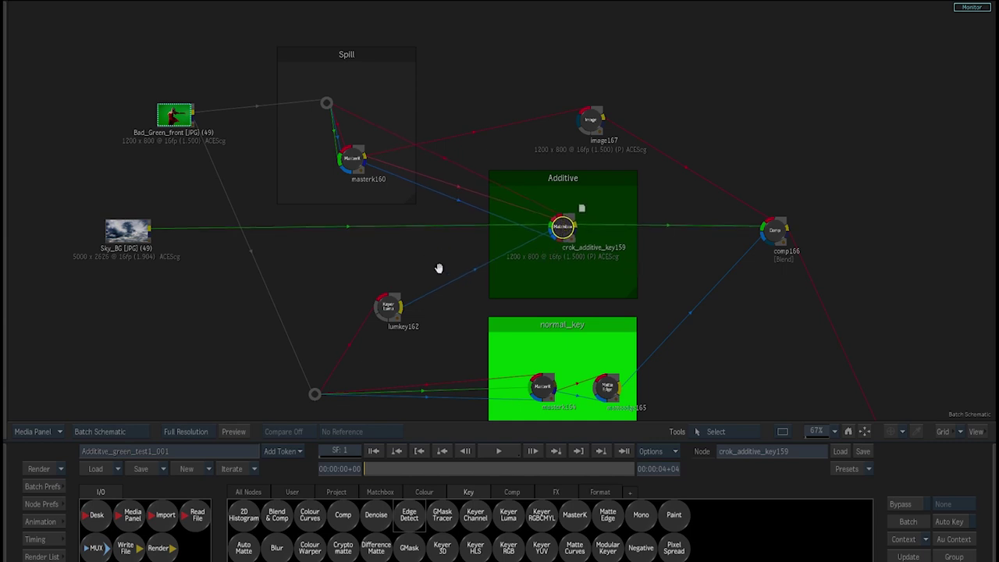
- Open the masterk164 keyer and display its white-on-black dancer matte
{"action": "scroll", "coordinate": [439, 272], "scroll_direction": "down", "scroll_amount": 1}
{"action": "left_click", "coordinate": [545, 370]}
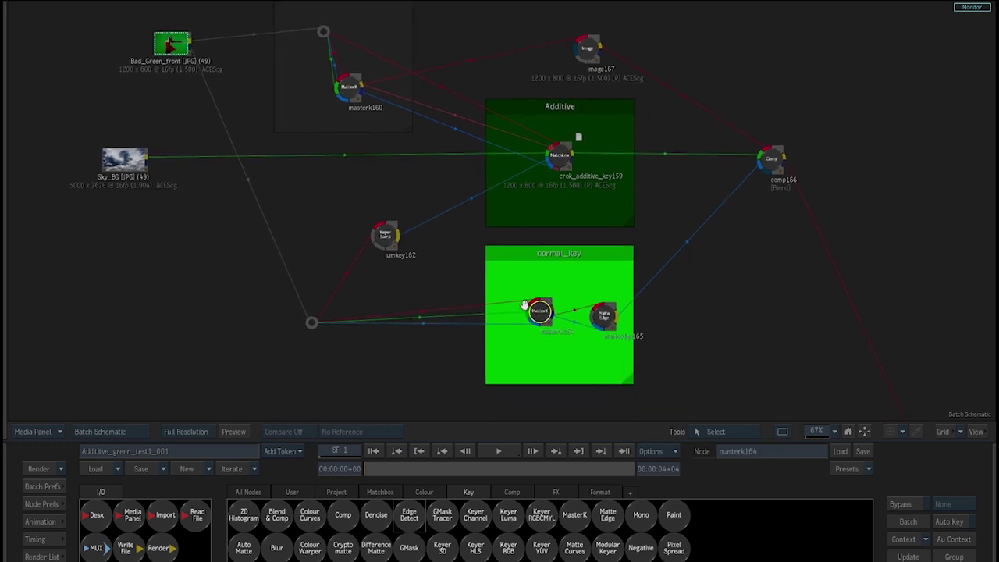
{"action": "left_click_drag", "start_coordinate": [545, 369], "coordinate": [490, 292]}
{"action": "double_click", "coordinate": [490, 290]}
{"action": "key", "text": "F3"}
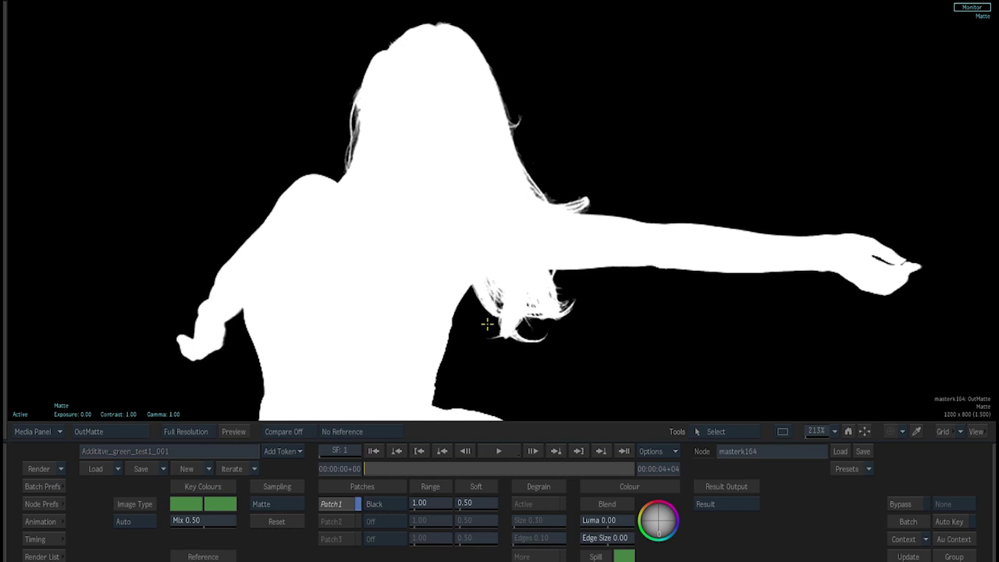
{"action": "scroll", "coordinate": [390, 217], "scroll_direction": "up", "scroll_amount": 3}
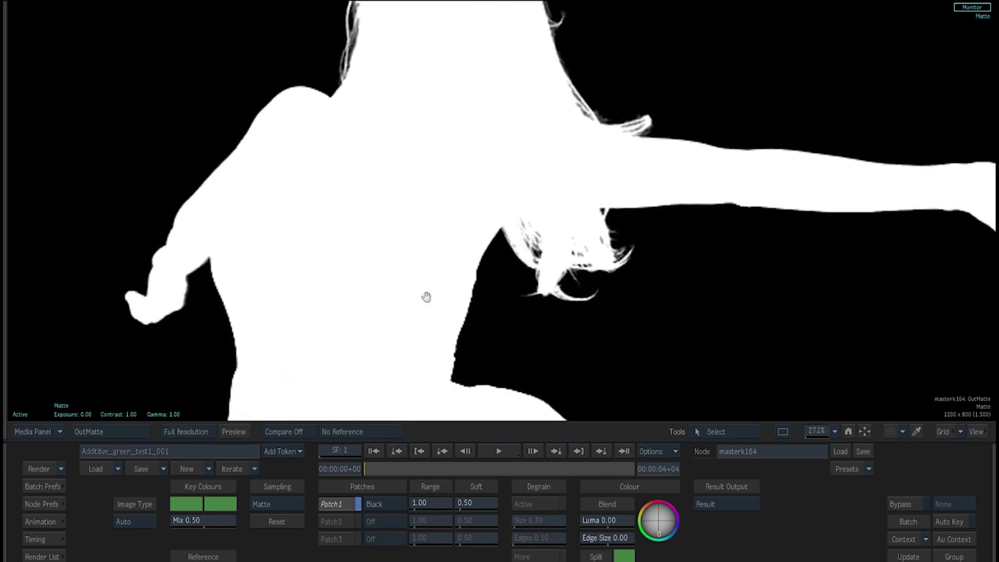
{"action": "left_click_drag", "start_coordinate": [450, 346], "coordinate": [344, 388]}
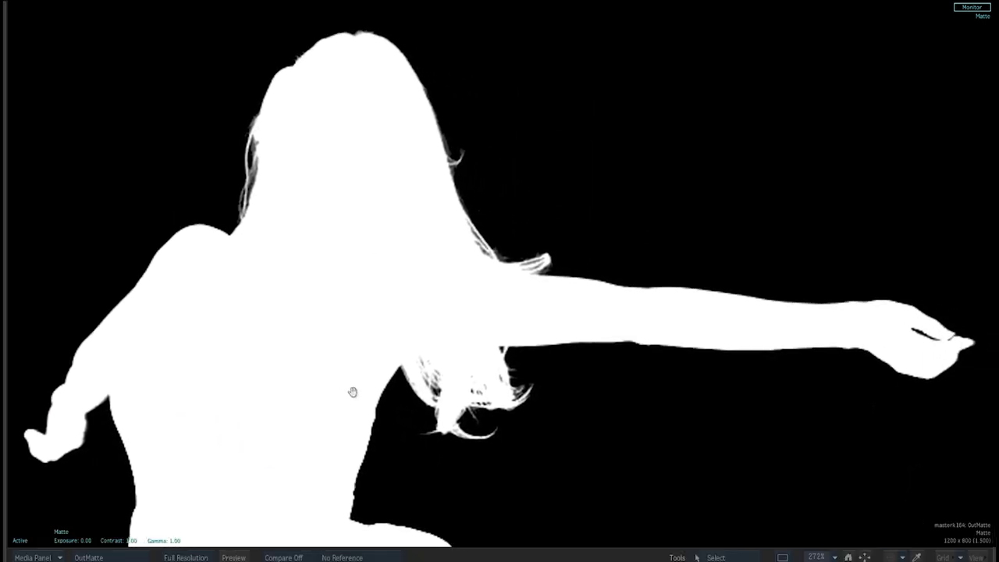
{"action": "left_click_drag", "start_coordinate": [343, 388], "coordinate": [325, 330]}
{"action": "key", "text": "grave"}
{"action": "left_click", "coordinate": [481, 250]}
{"action": "double_click", "coordinate": [473, 212]}
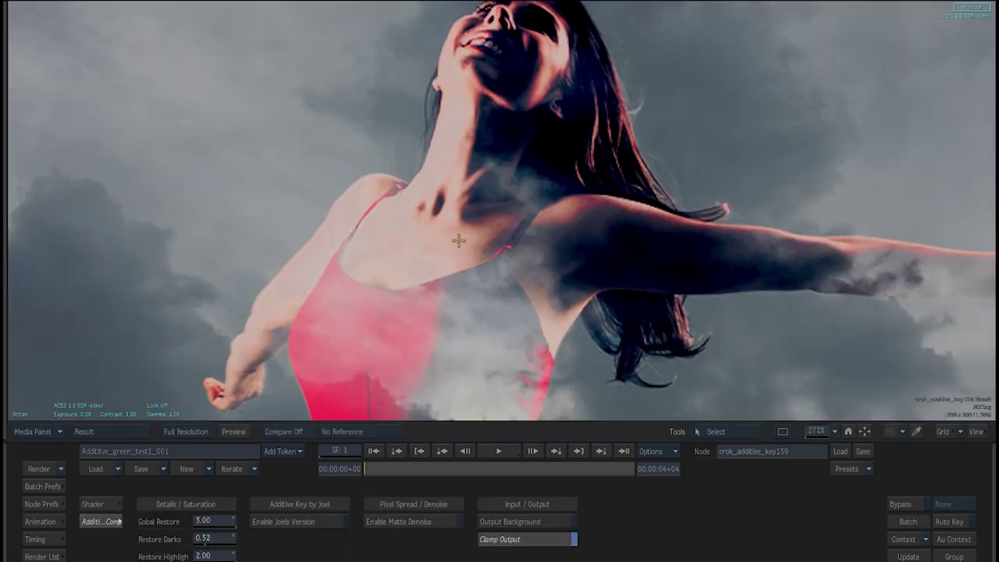
{"action": "key", "text": "grave"}
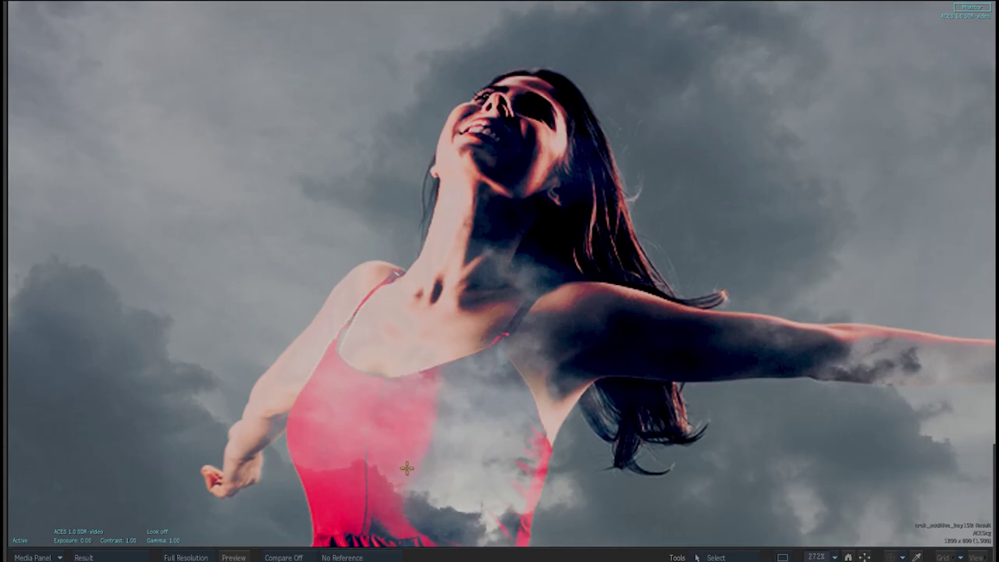
{"action": "scroll", "coordinate": [522, 267], "scroll_direction": "up", "scroll_amount": 5}
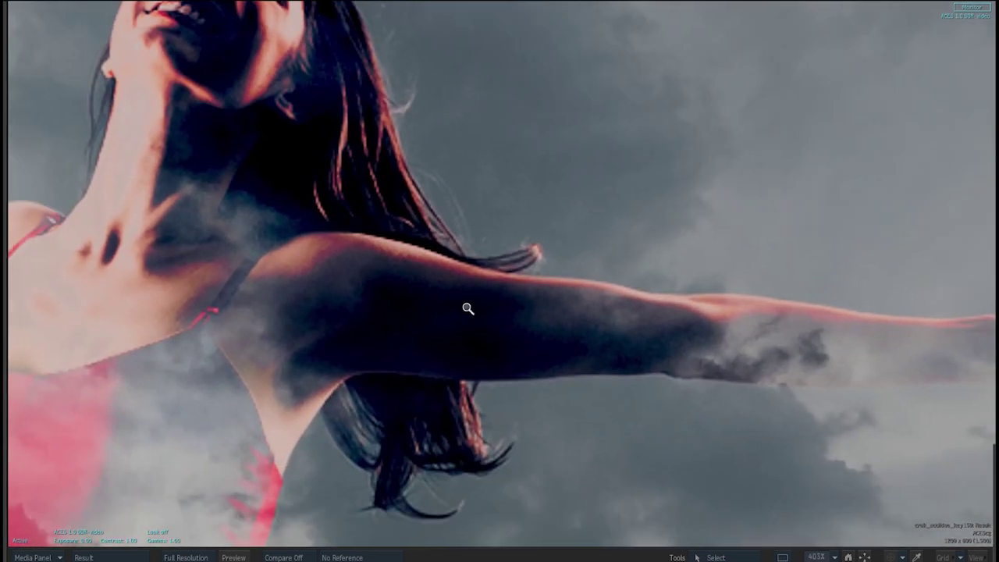
{"action": "scroll", "coordinate": [466, 308], "scroll_direction": "down", "scroll_amount": 4}
{"action": "scroll", "coordinate": [446, 341], "scroll_direction": "down", "scroll_amount": 2}
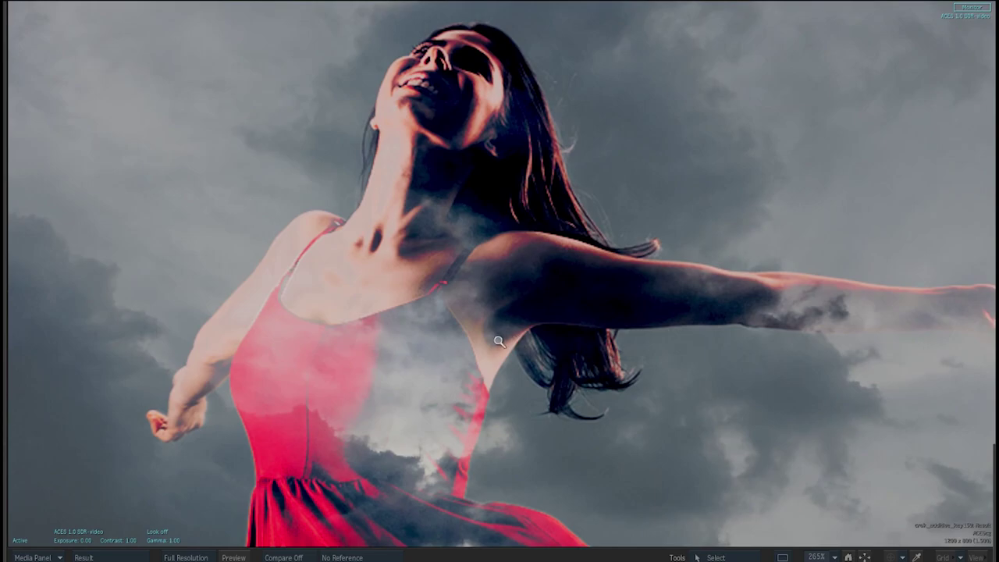
{"action": "key", "text": "grave"}
{"action": "key", "text": "Tab"}
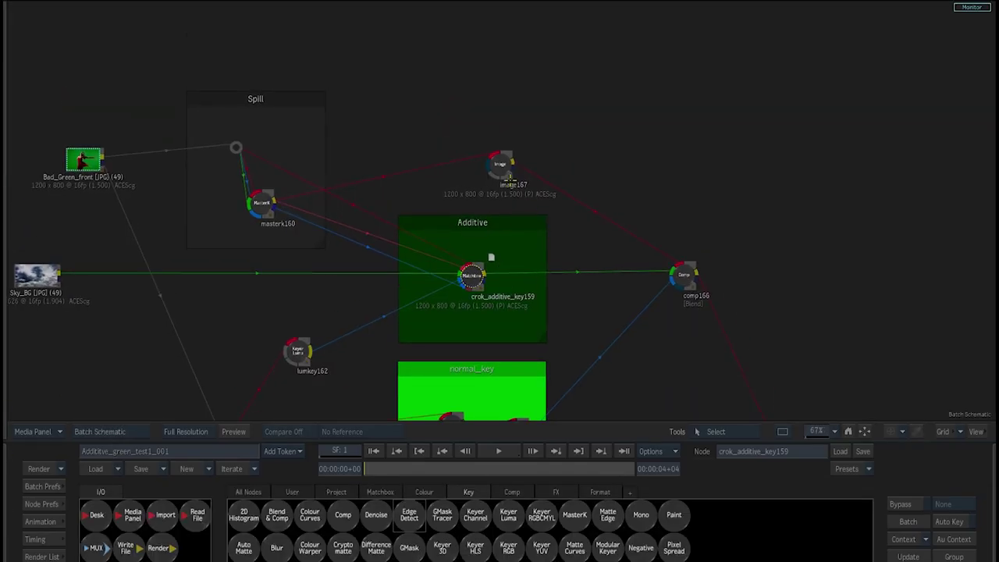
- Show comp166's result full screen: the red-dress dancer over grey clouds
{"action": "left_click", "coordinate": [494, 159]}
{"action": "left_click", "coordinate": [303, 172]}
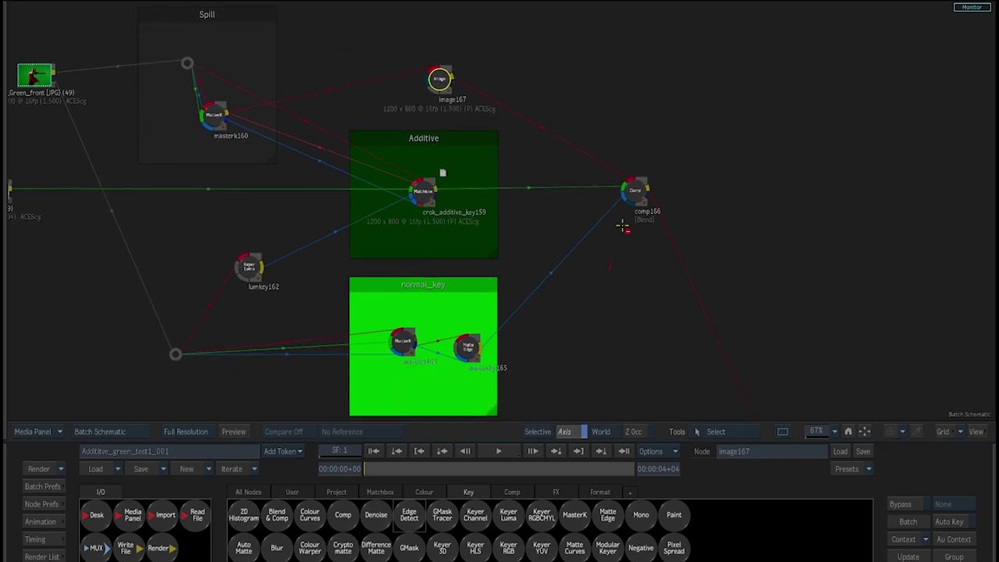
{"action": "left_click", "coordinate": [628, 195]}
{"action": "mouse_move", "coordinate": [648, 231]}
{"action": "left_mouse_down"}
{"action": "mouse_move", "coordinate": [705, 250]}
{"action": "mouse_move", "coordinate": [722, 277]}
{"action": "left_mouse_up"}
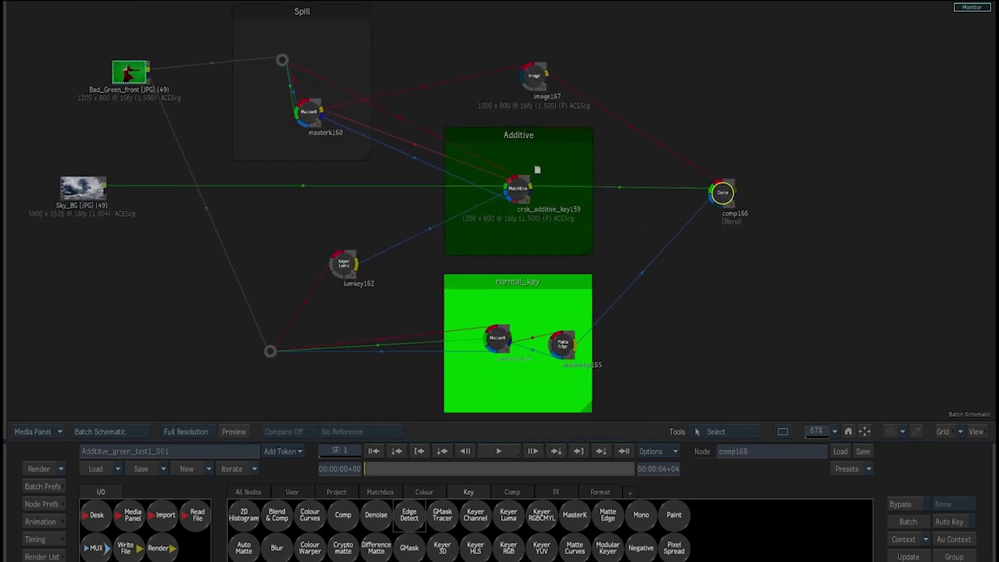
{"action": "left_click_drag", "start_coordinate": [691, 277], "coordinate": [721, 238]}
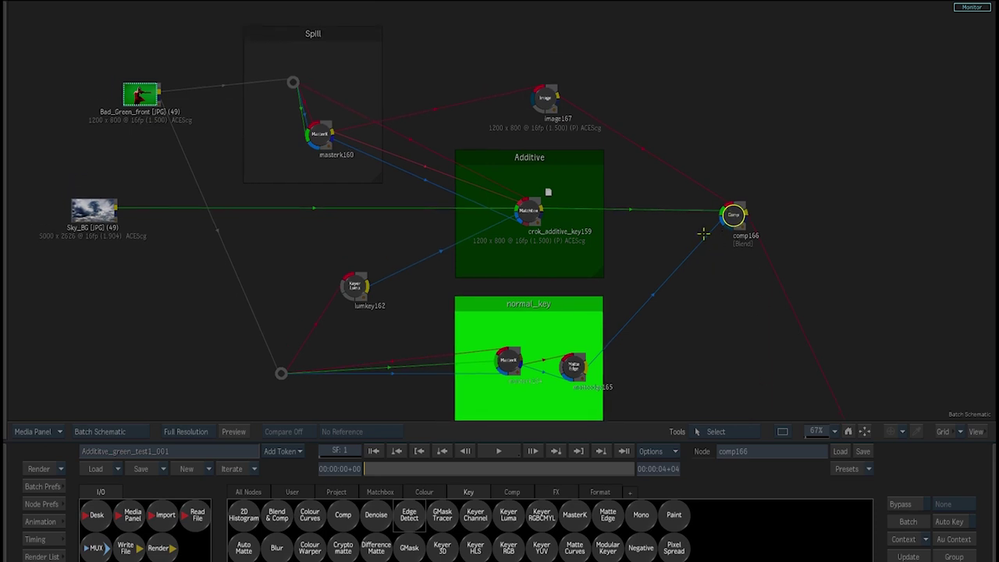
{"action": "key", "text": "F4"}
{"action": "key", "text": "grave"}
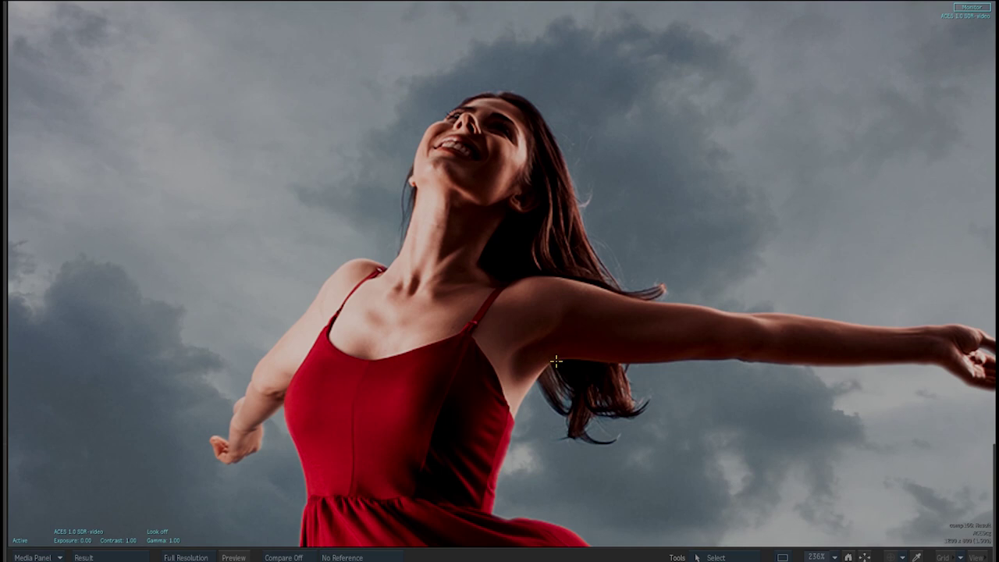
- Inspect the composite's face and hair edges up close
{"action": "left_click_drag", "start_coordinate": [556, 250], "coordinate": [543, 304]}
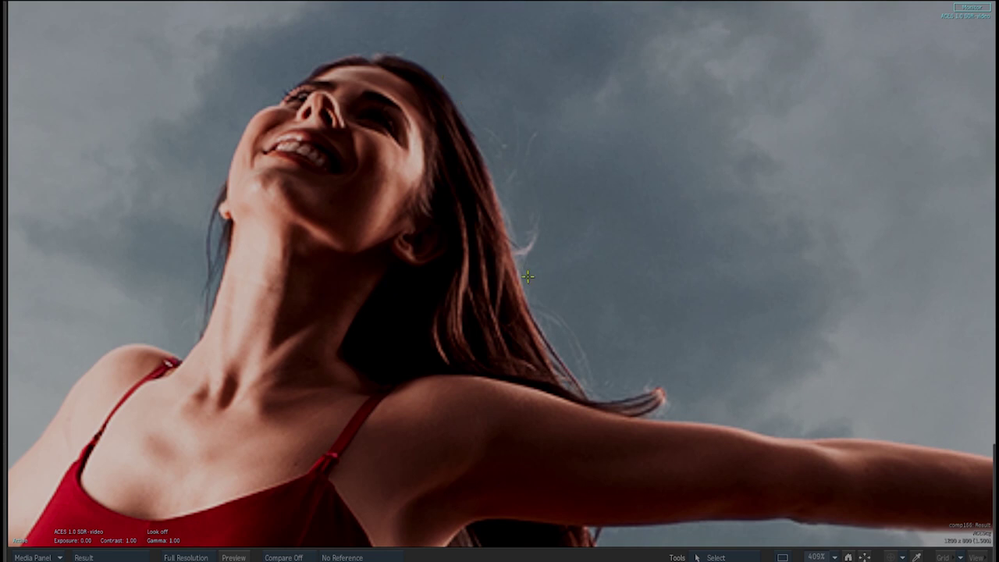
{"action": "left_click_drag", "start_coordinate": [533, 315], "coordinate": [555, 302]}
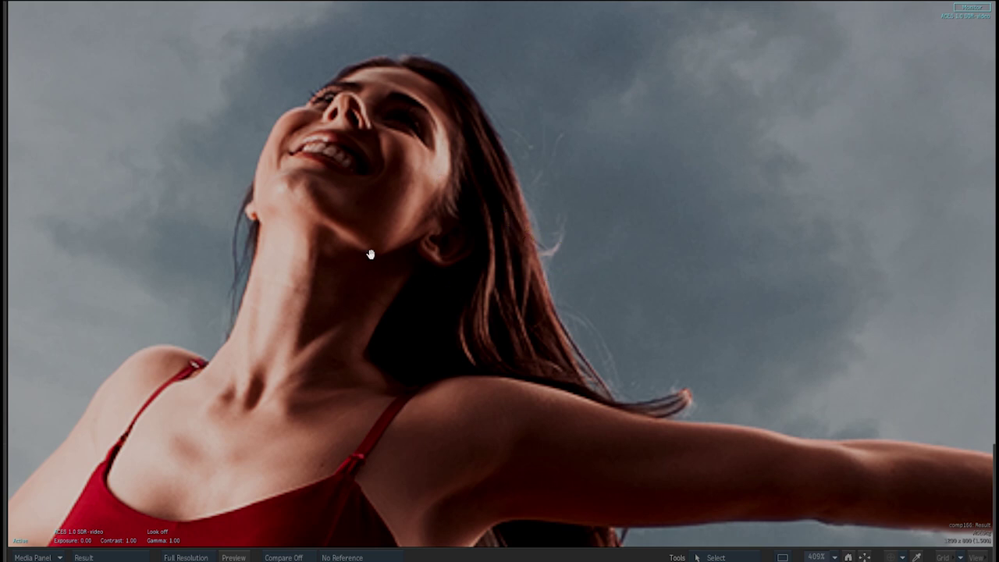
{"action": "left_click_drag", "start_coordinate": [385, 268], "coordinate": [439, 261]}
{"action": "scroll", "coordinate": [408, 208], "scroll_direction": "up", "scroll_amount": 3}
{"action": "left_click_drag", "start_coordinate": [408, 207], "coordinate": [511, 262]}
- Check the neck, arm and dress hem edges against the clouds, then return to the schematic
{"action": "mouse_move", "coordinate": [361, 266]}
{"action": "left_mouse_down"}
{"action": "mouse_move", "coordinate": [373, 252]}
{"action": "mouse_move", "coordinate": [361, 257]}
{"action": "mouse_move", "coordinate": [344, 229]}
{"action": "mouse_move", "coordinate": [293, 219]}
{"action": "left_mouse_up"}
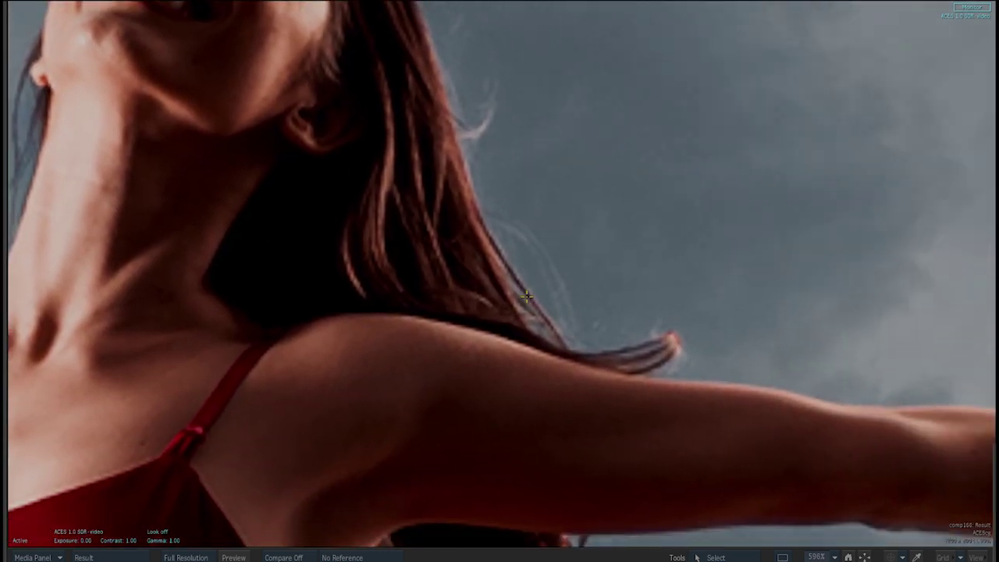
{"action": "mouse_move", "coordinate": [552, 302]}
{"action": "left_mouse_down"}
{"action": "mouse_move", "coordinate": [530, 230]}
{"action": "mouse_move", "coordinate": [524, 245]}
{"action": "mouse_move", "coordinate": [564, 216]}
{"action": "left_mouse_up"}
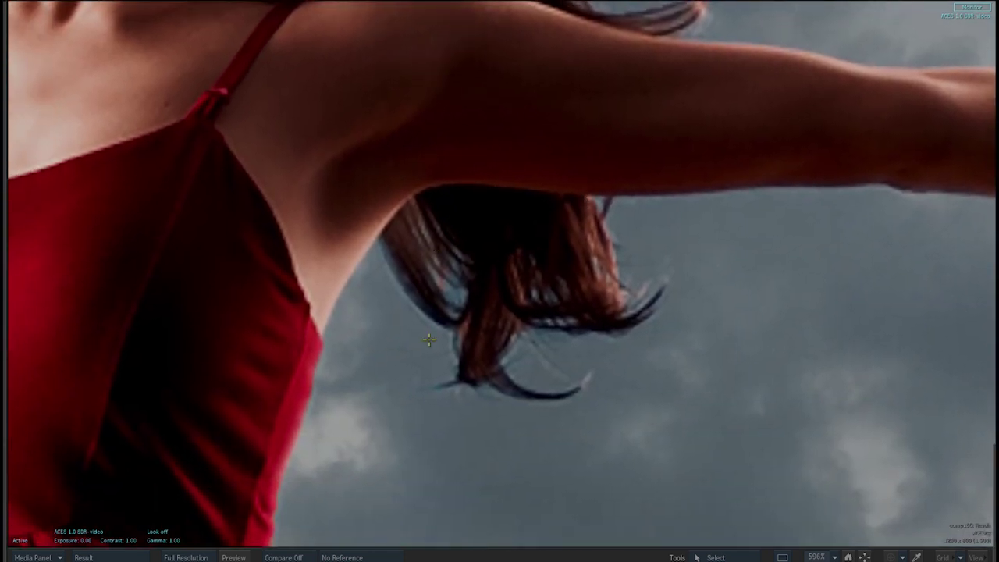
{"action": "scroll", "coordinate": [491, 359], "scroll_direction": "down", "scroll_amount": 2}
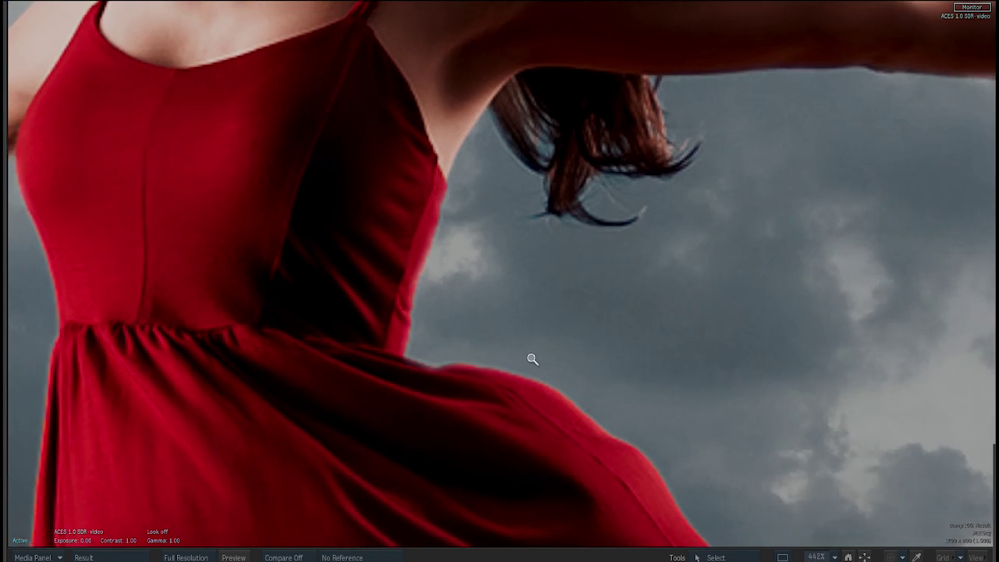
{"action": "left_click_drag", "start_coordinate": [532, 359], "coordinate": [523, 261]}
{"action": "left_click_drag", "start_coordinate": [523, 330], "coordinate": [475, 188]}
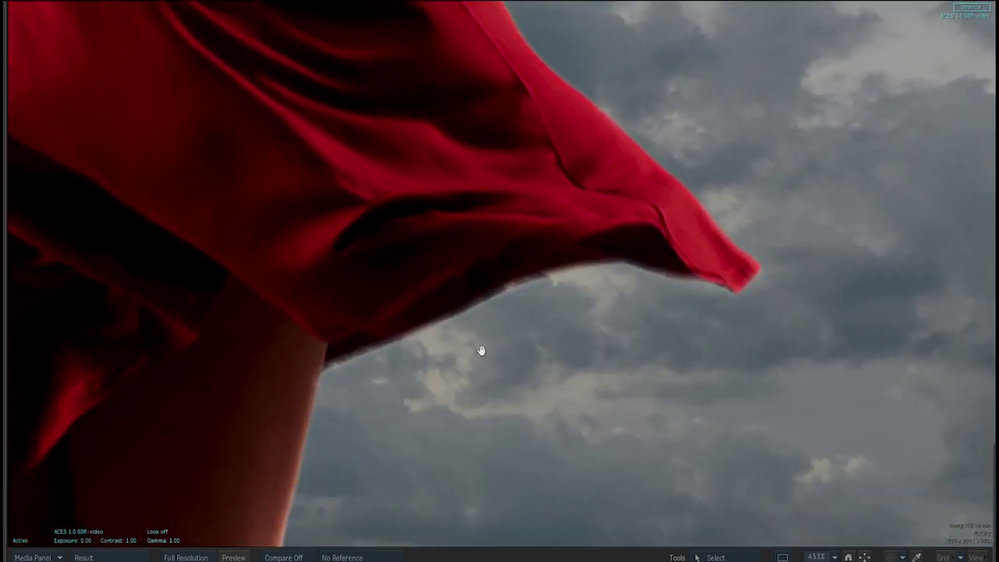
{"action": "mouse_move", "coordinate": [479, 350]}
{"action": "left_mouse_down"}
{"action": "mouse_move", "coordinate": [553, 256]}
{"action": "mouse_move", "coordinate": [562, 208]}
{"action": "left_mouse_up"}
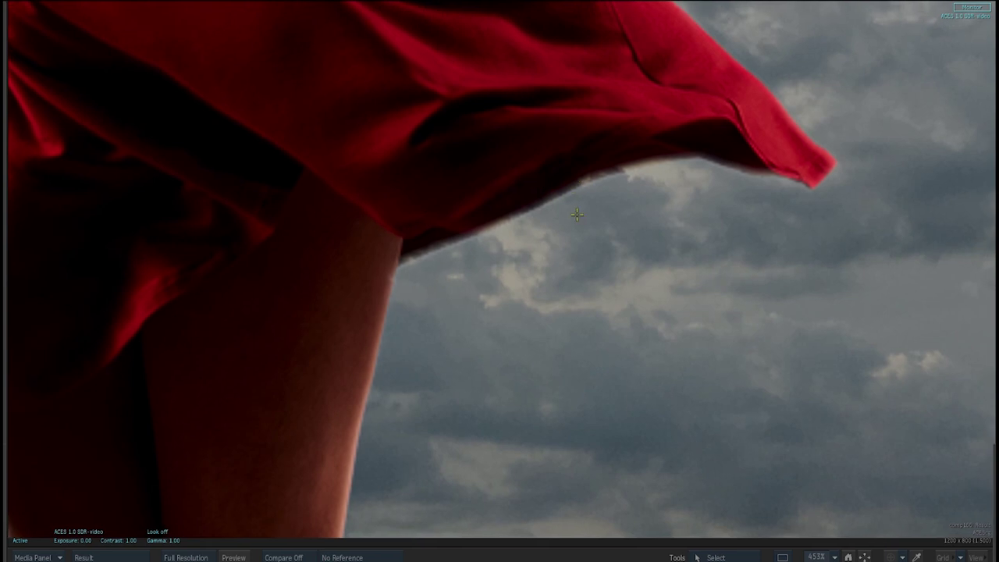
{"action": "key", "text": "F3"}
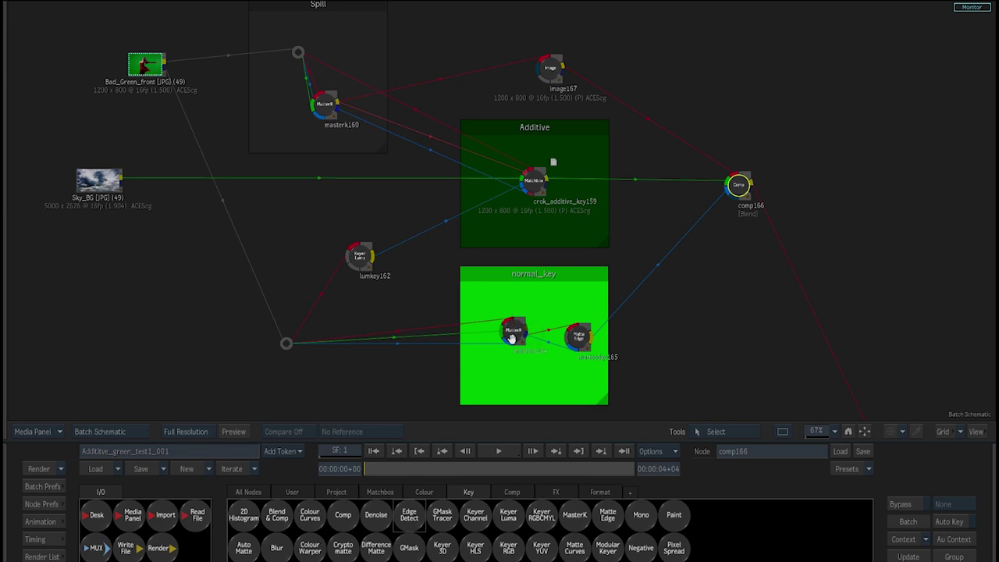
- Scroll down to the Soften_Edge group and reposition the Bad_Green_front plate node
{"action": "scroll", "coordinate": [512, 347], "scroll_direction": "down", "scroll_amount": 5}
{"action": "scroll", "coordinate": [546, 207], "scroll_direction": "down", "scroll_amount": 3}
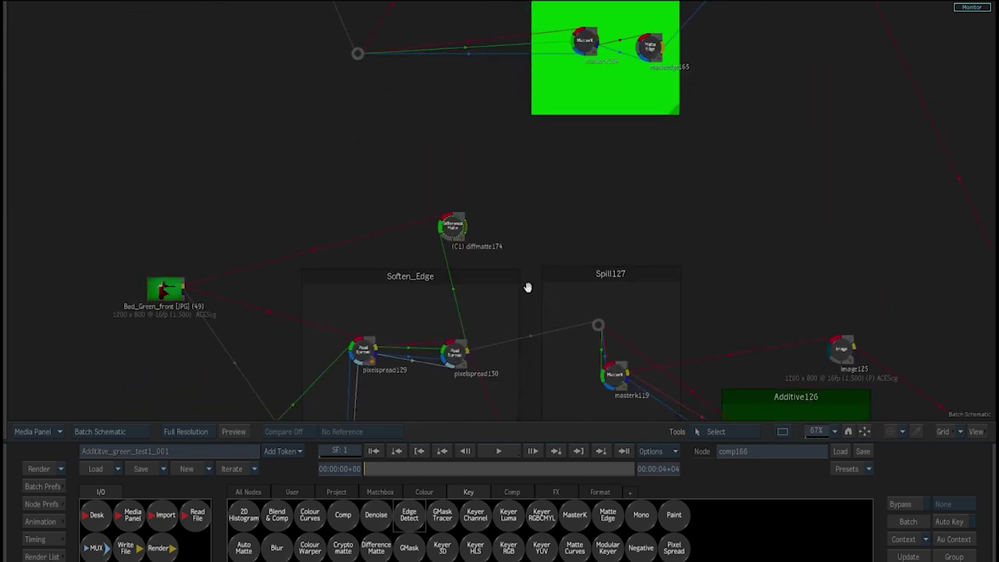
{"action": "scroll", "coordinate": [522, 288], "scroll_direction": "down", "scroll_amount": 4}
{"action": "scroll", "coordinate": [493, 195], "scroll_direction": "down", "scroll_amount": 3}
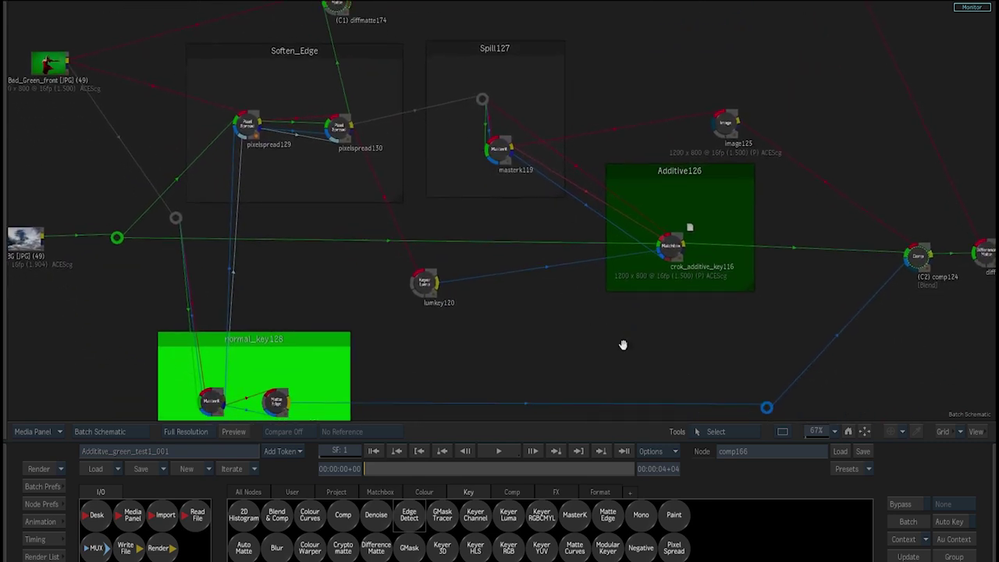
{"action": "scroll", "coordinate": [506, 307], "scroll_direction": "down", "scroll_amount": 3}
{"action": "scroll", "coordinate": [468, 296], "scroll_direction": "up", "scroll_amount": 2}
{"action": "scroll", "coordinate": [414, 282], "scroll_direction": "up", "scroll_amount": 1}
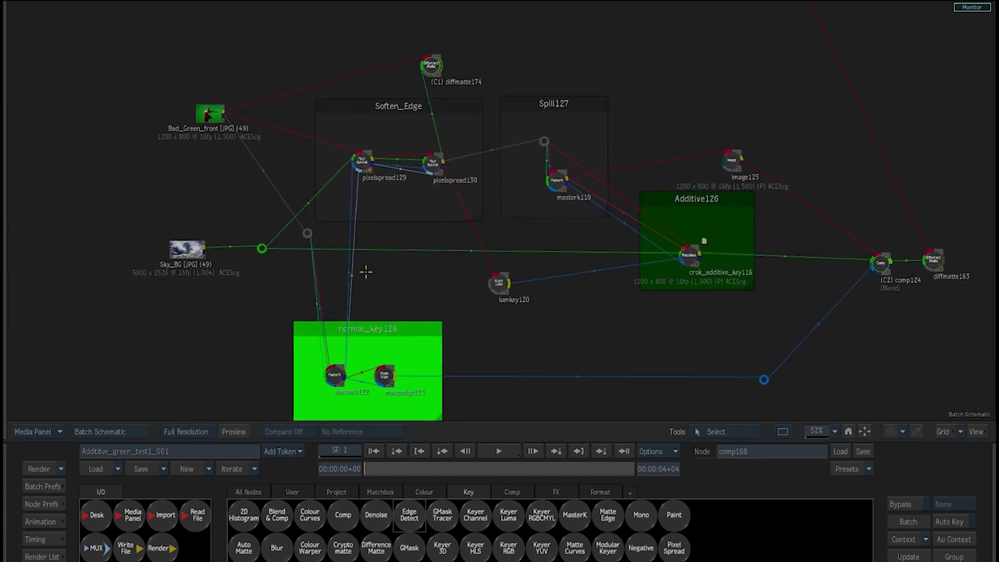
{"action": "left_click_drag", "start_coordinate": [373, 168], "coordinate": [381, 168]}
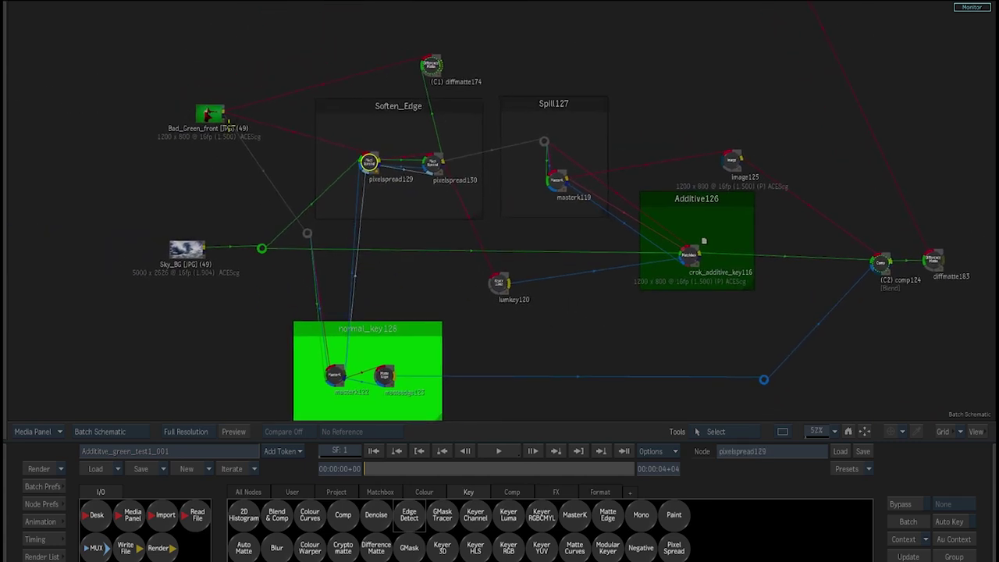
{"action": "left_click_drag", "start_coordinate": [210, 114], "coordinate": [217, 129]}
- Reposition pixelspread129 and pixelspread130 and zoom the node graph in slightly
{"action": "left_click_drag", "start_coordinate": [374, 166], "coordinate": [369, 154]}
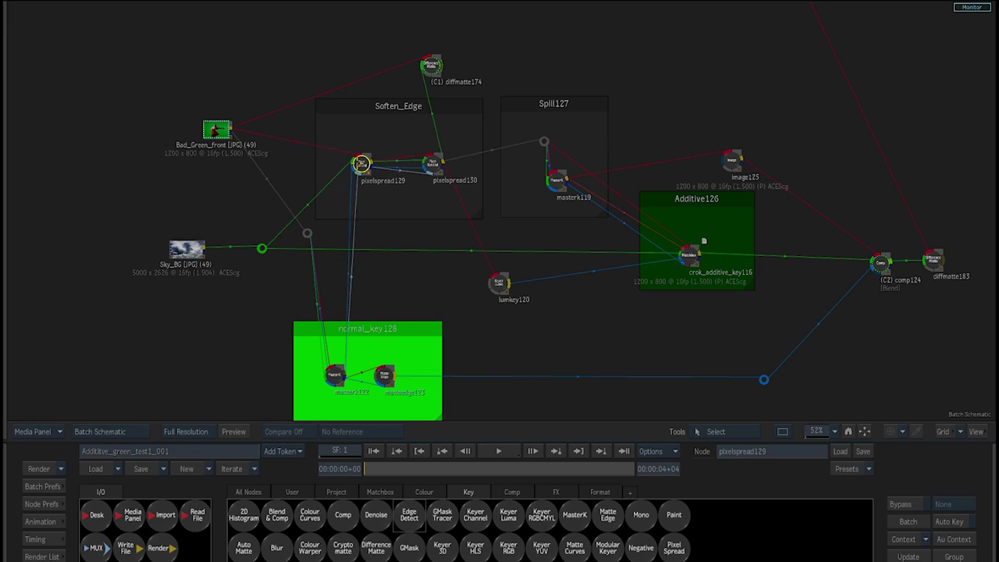
{"action": "left_click_drag", "start_coordinate": [432, 163], "coordinate": [436, 157]}
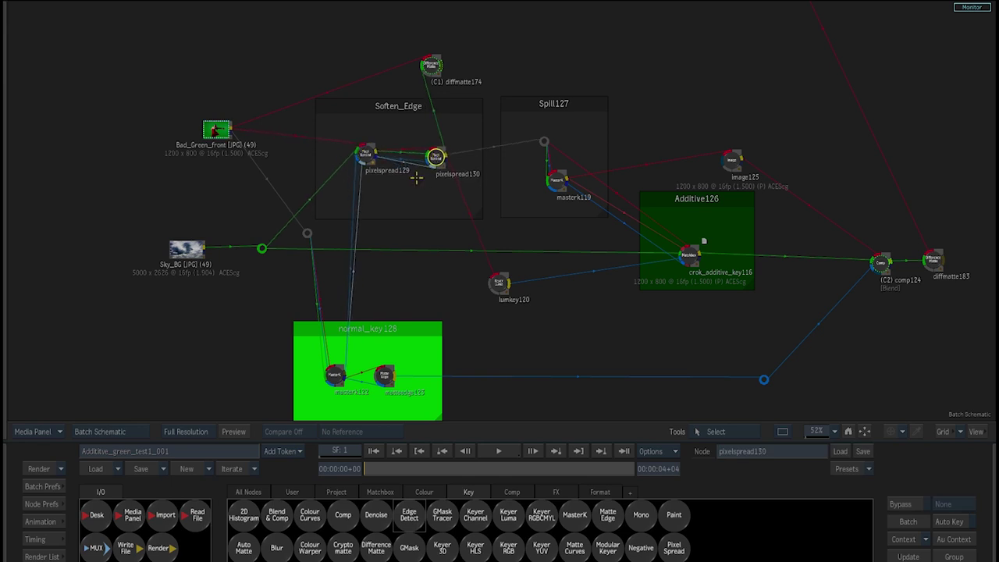
{"action": "left_click_drag", "start_coordinate": [375, 145], "coordinate": [376, 151]}
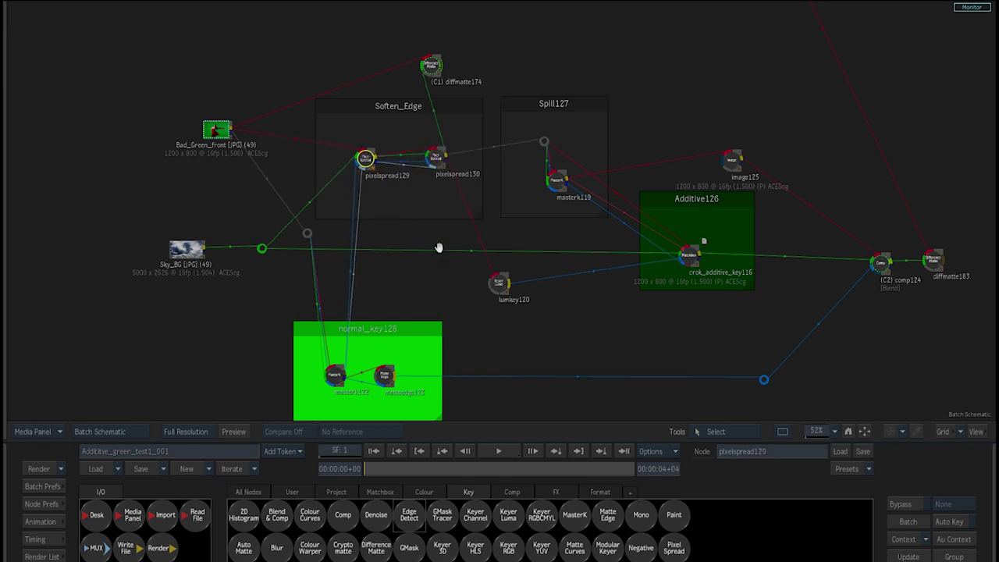
{"action": "mouse_move", "coordinate": [426, 210]}
{"action": "left_mouse_down"}
{"action": "mouse_move", "coordinate": [510, 186]}
{"action": "mouse_move", "coordinate": [491, 174]}
{"action": "left_mouse_up"}
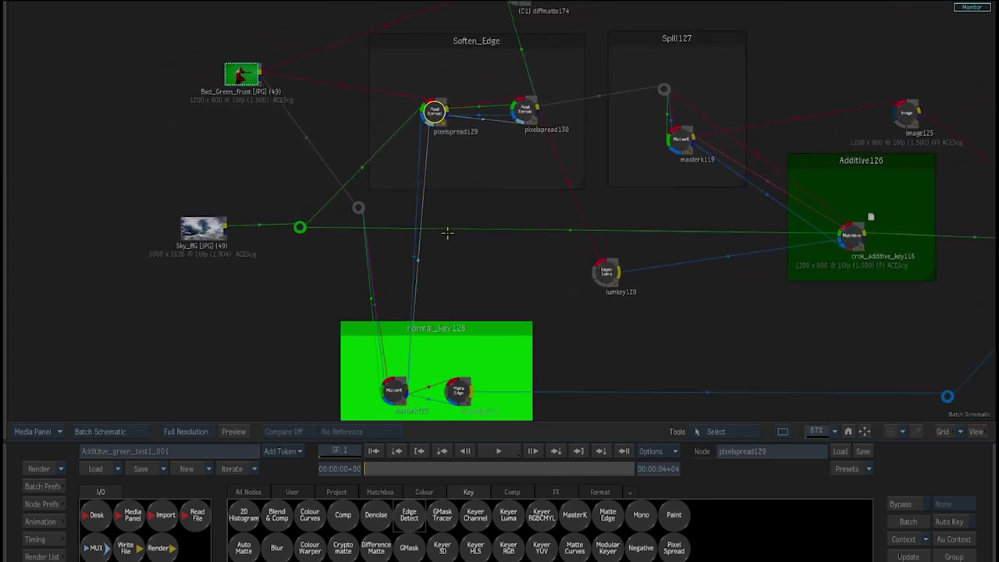
{"action": "key", "text": "F4"}
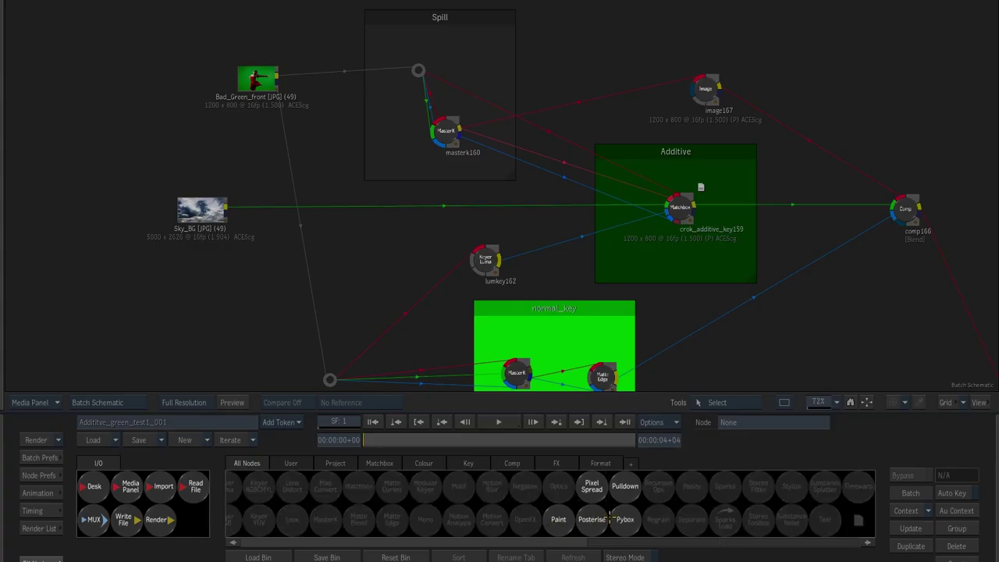
- Add pixelspread121 on Bad_Green_front's output and open its Pixel Spread editor
{"action": "left_click", "coordinate": [592, 485]}
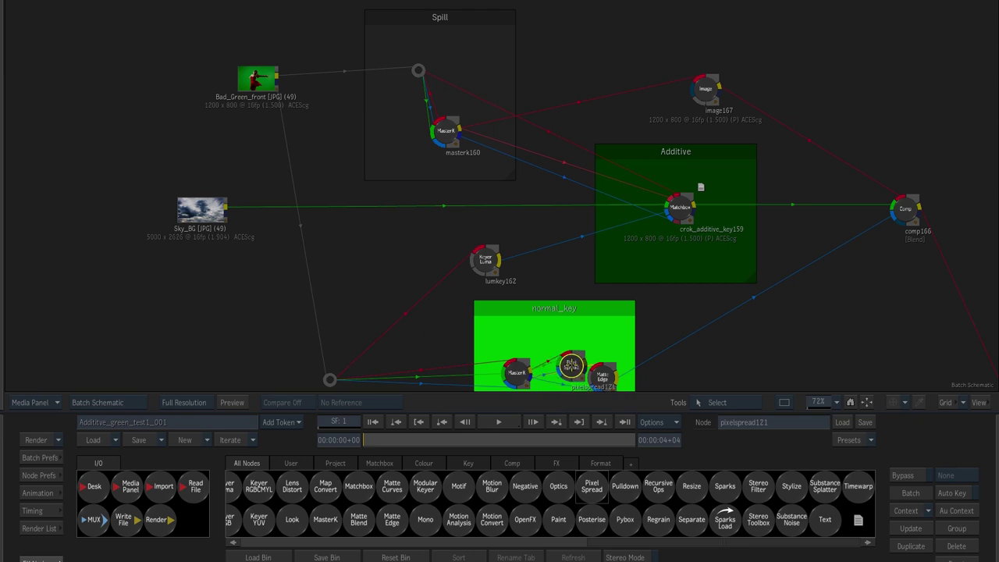
{"action": "left_click", "coordinate": [669, 314]}
{"action": "left_click_drag", "start_coordinate": [670, 313], "coordinate": [338, 117]}
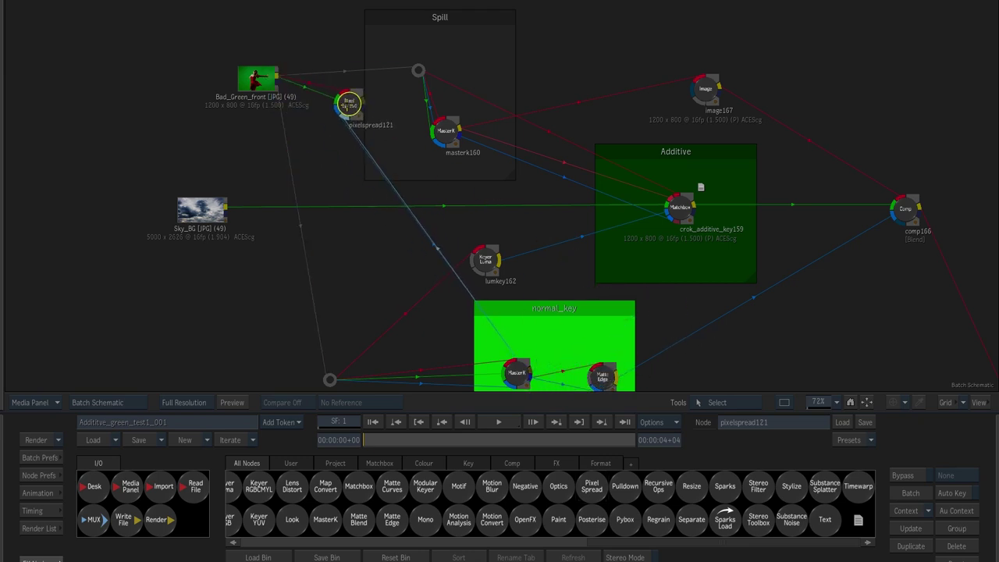
{"action": "key", "text": "F4"}
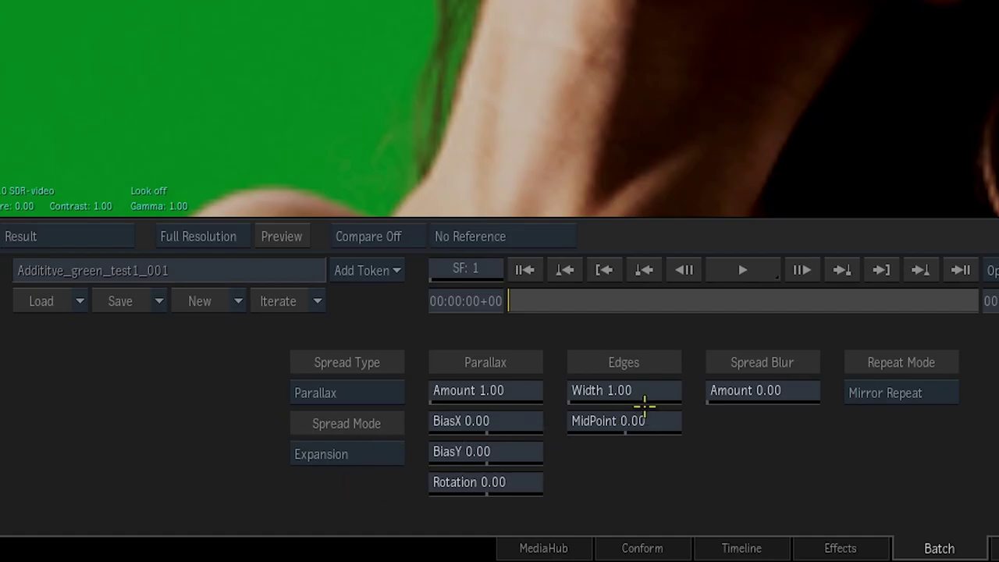
- Set pixelspread121's Edges Width to 0.02 and Parallax Amount to 0.40
{"action": "left_click_drag", "start_coordinate": [508, 392], "coordinate": [543, 390]}
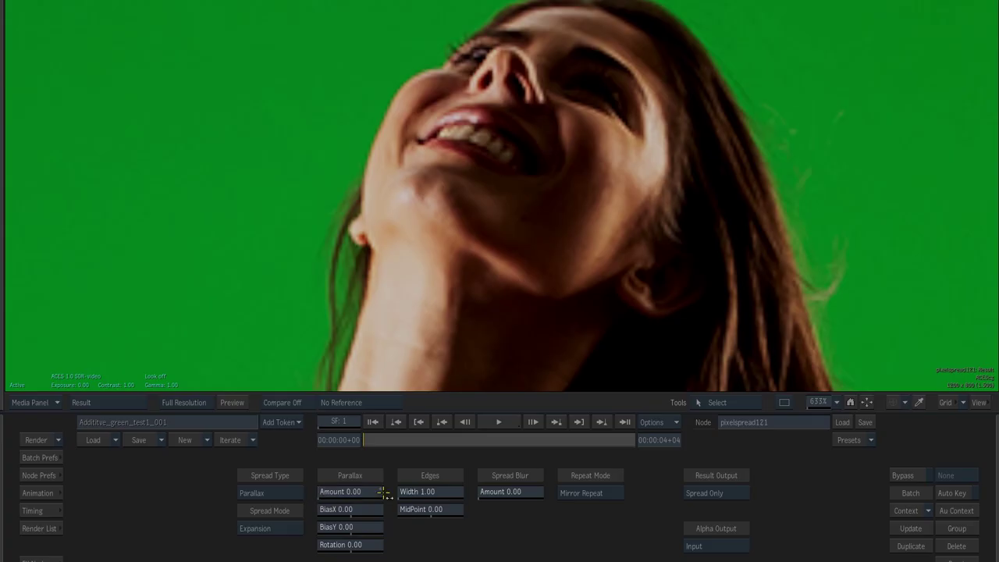
{"action": "left_click", "coordinate": [432, 497]}
{"action": "type", "text": "0.2"}
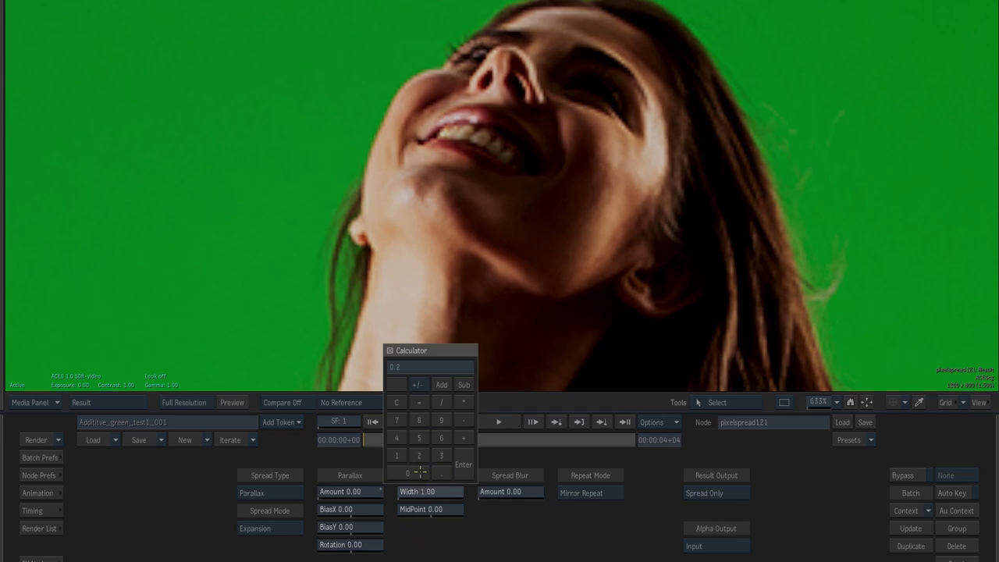
{"action": "left_click", "coordinate": [471, 531]}
{"action": "left_click", "coordinate": [437, 496]}
{"action": "left_click", "coordinate": [457, 466]}
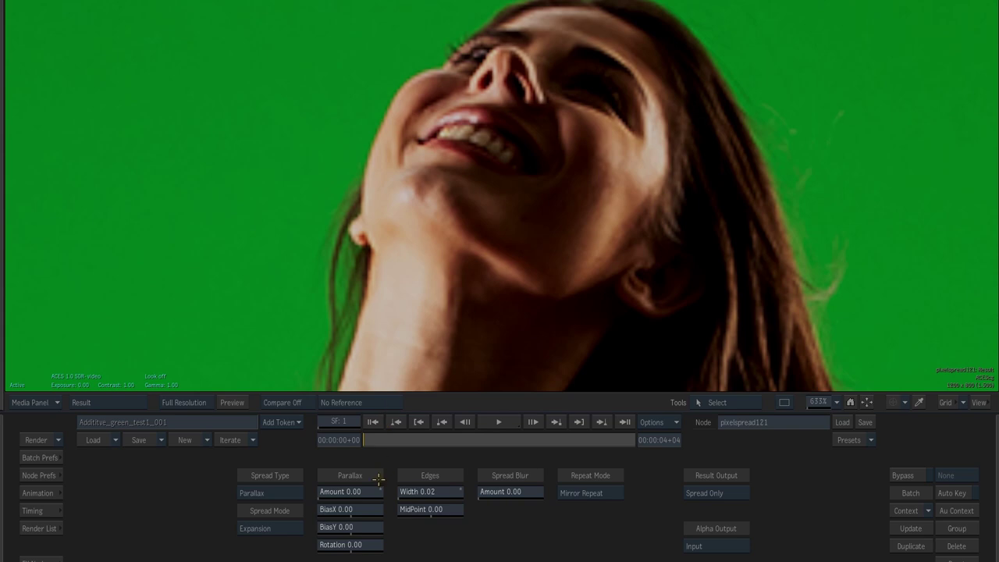
{"action": "left_click_drag", "start_coordinate": [359, 492], "coordinate": [362, 484]}
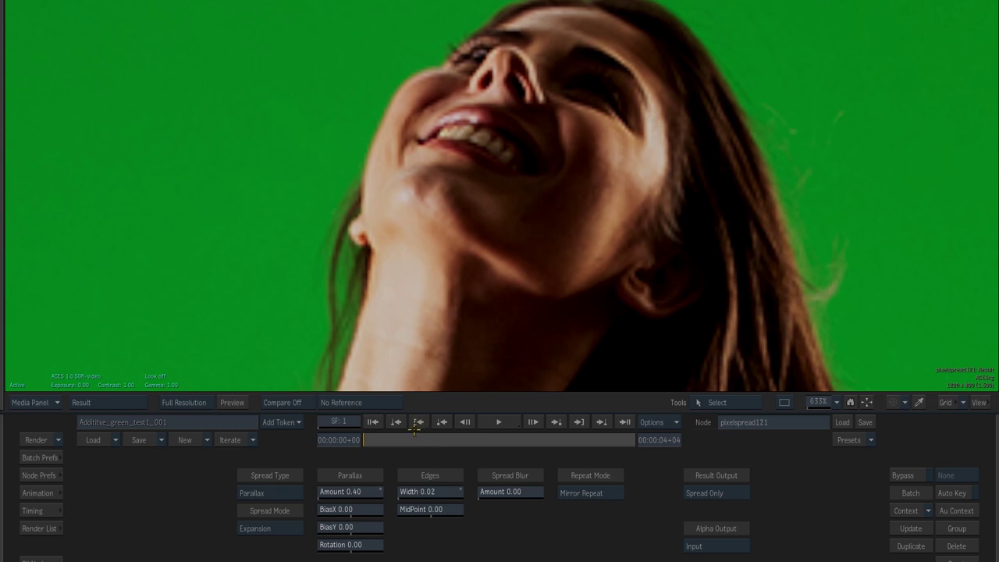
{"action": "key", "text": "Tab"}
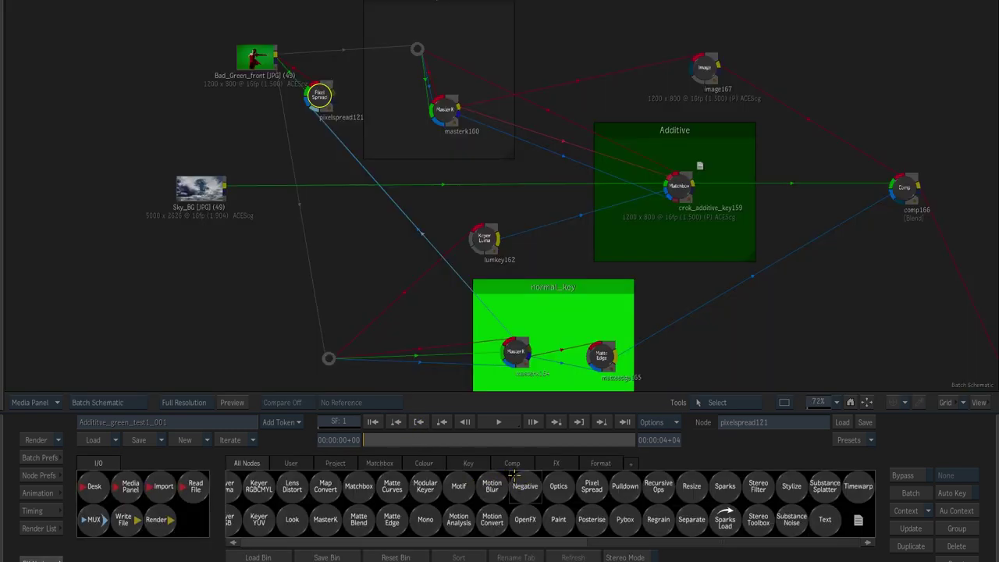
- Insert pixelspread122 after pixelspread121 and shift the plate and sky nodes left
{"action": "key", "text": "p"}
{"action": "left_click", "coordinate": [592, 492]}
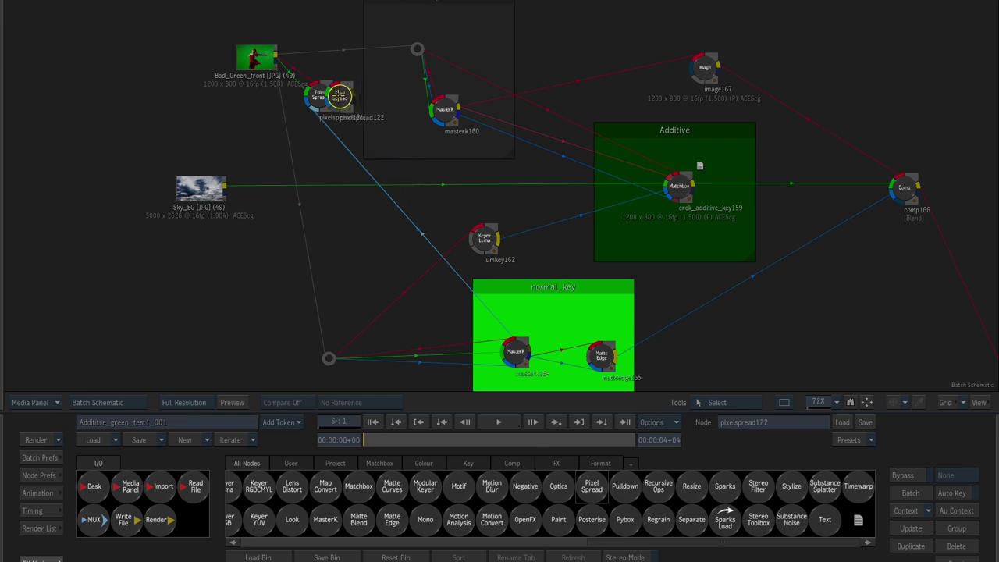
{"action": "left_click", "coordinate": [383, 99]}
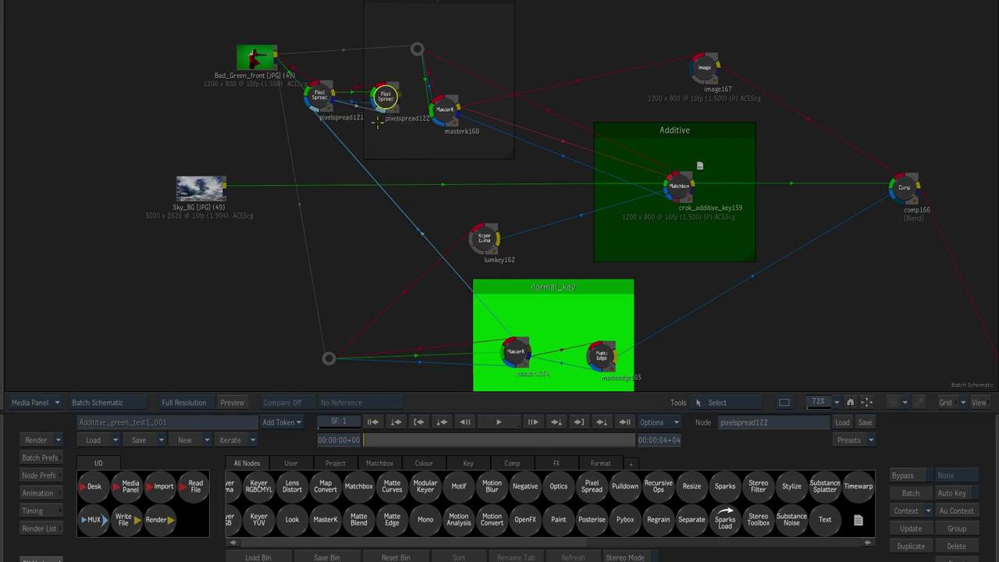
{"action": "left_click_drag", "start_coordinate": [362, 157], "coordinate": [492, 167]}
{"action": "left_click_drag", "start_coordinate": [515, 107], "coordinate": [438, 99]}
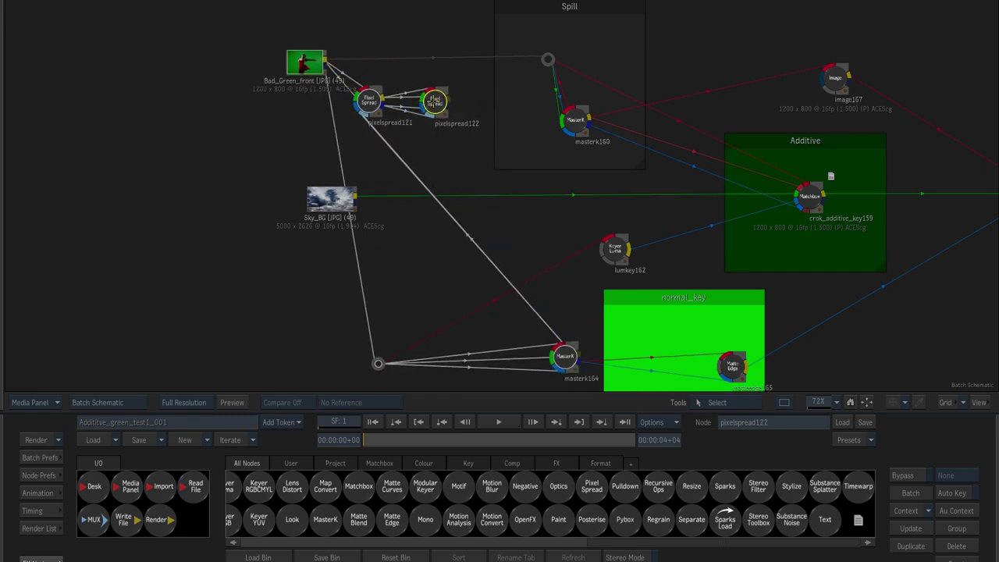
{"action": "left_click_drag", "start_coordinate": [332, 199], "coordinate": [280, 195]}
{"action": "left_click", "coordinate": [439, 99]}
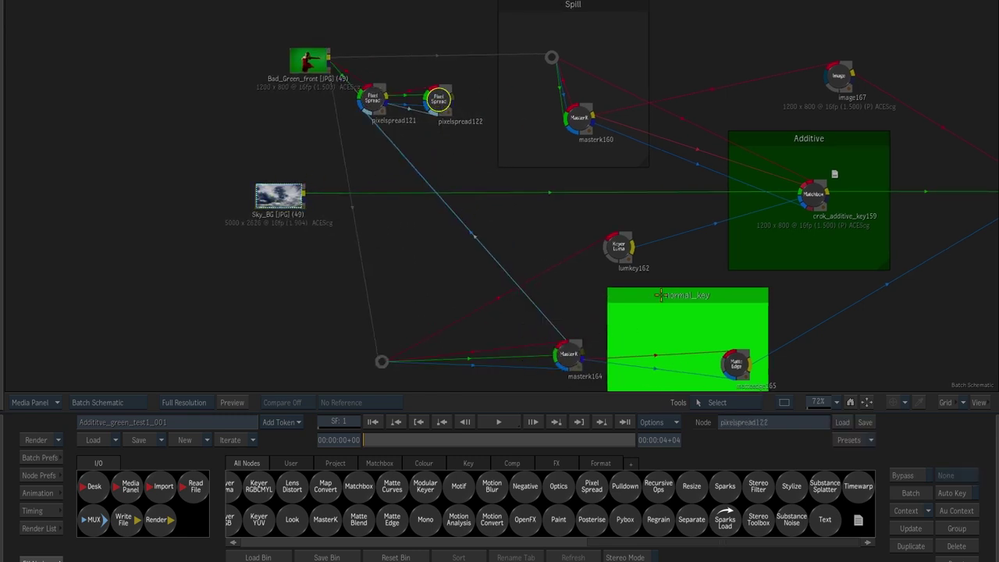
- Move the normal_key group left and set pixelspread122's Spread Mode to Contraction
{"action": "left_click_drag", "start_coordinate": [660, 295], "coordinate": [569, 295]}
{"action": "left_click_drag", "start_coordinate": [441, 132], "coordinate": [454, 168]}
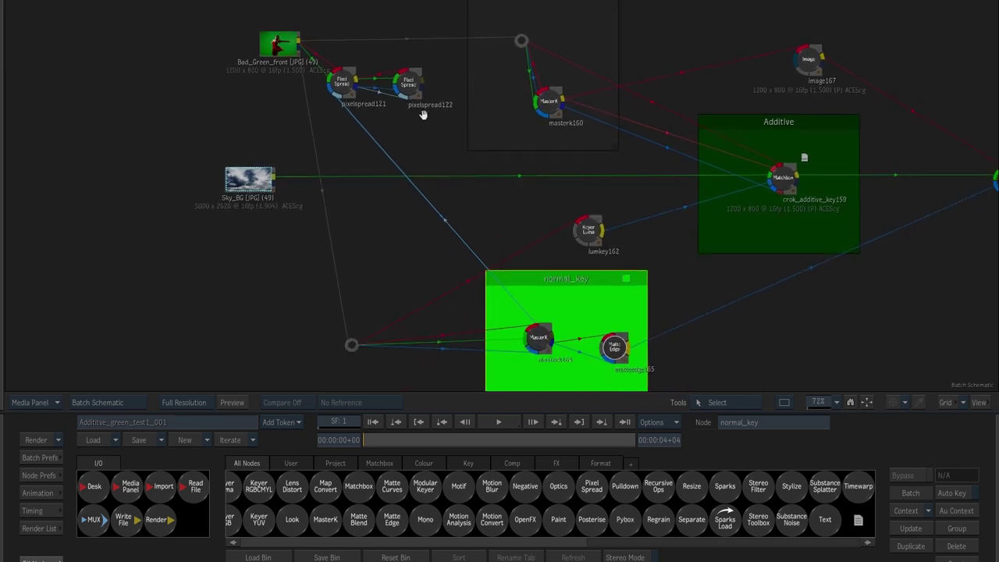
{"action": "double_click", "coordinate": [404, 123]}
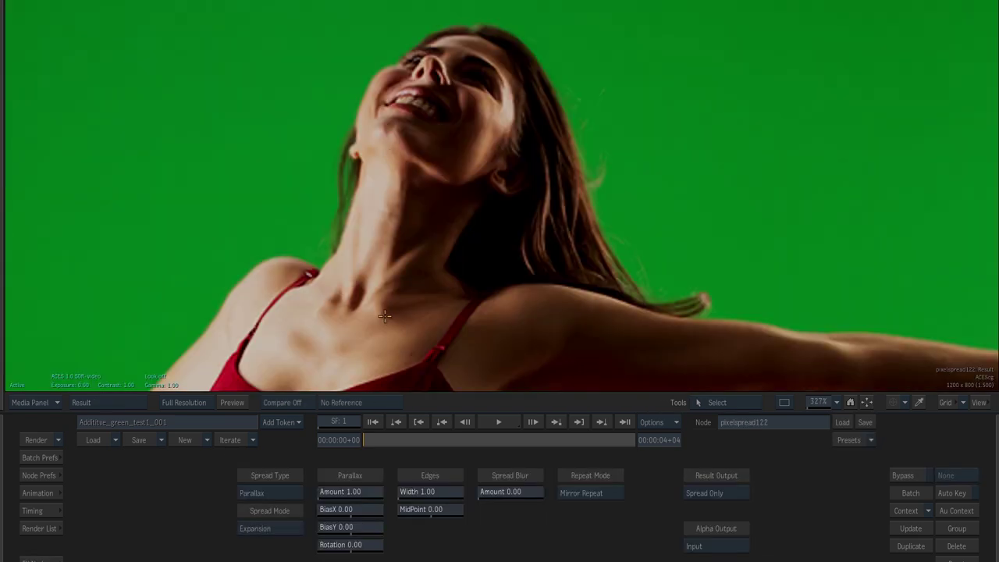
{"action": "left_click", "coordinate": [286, 530]}
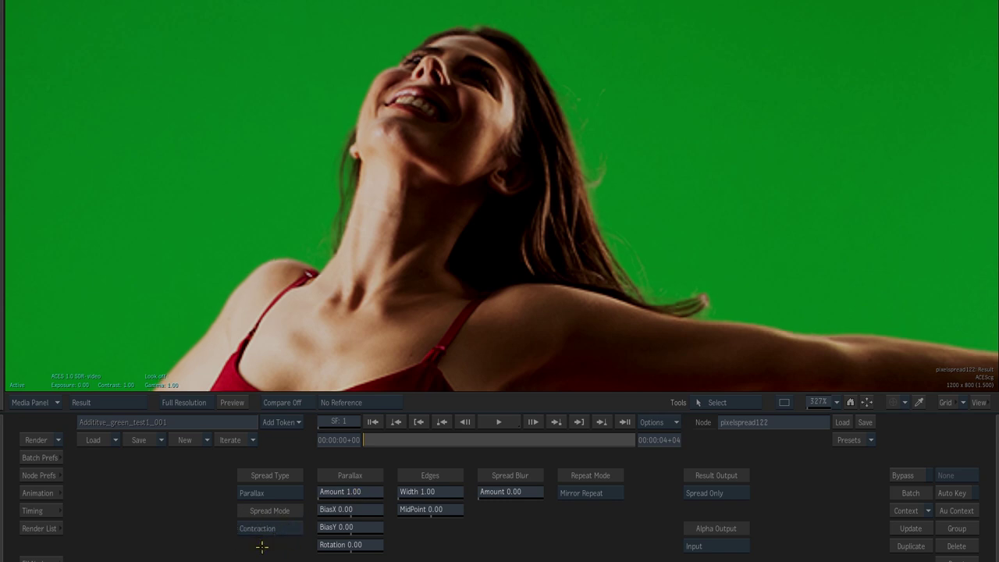
{"action": "key", "text": "F4"}
- Add a diffmatte123 Difference Matte node above the Pixel Spreads as context 1
{"action": "key", "text": "d"}
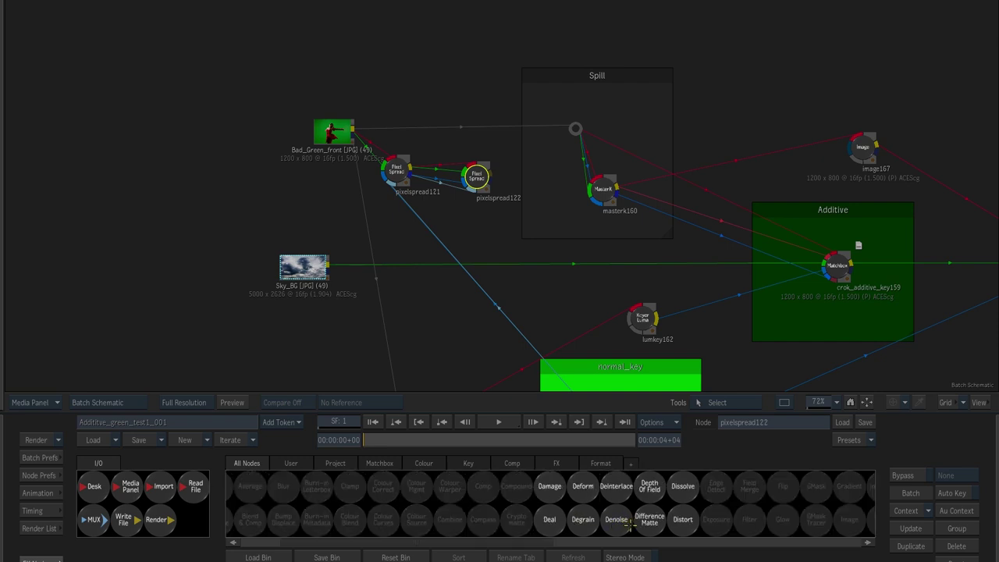
{"action": "left_click", "coordinate": [650, 515]}
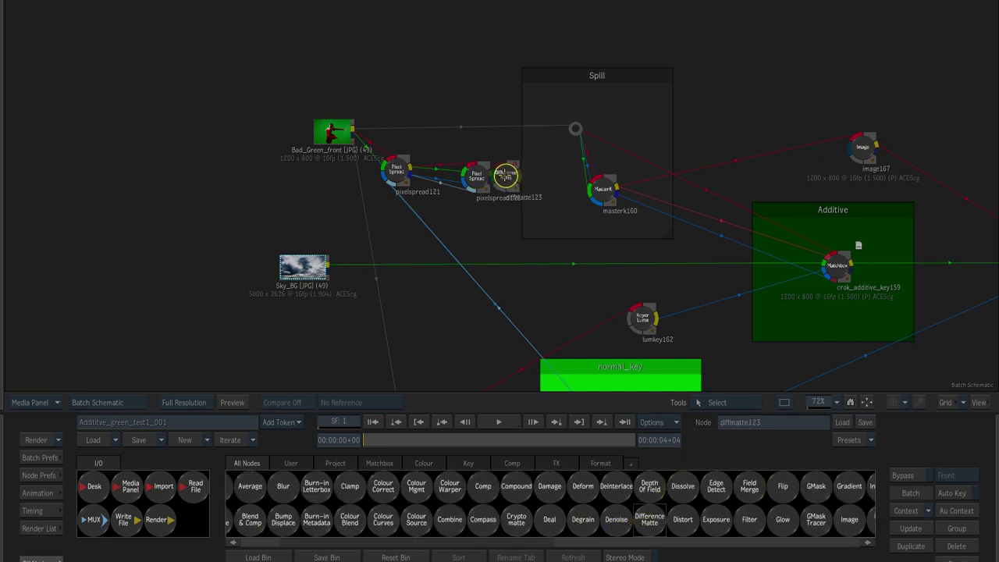
{"action": "left_click_drag", "start_coordinate": [390, 117], "coordinate": [469, 54]}
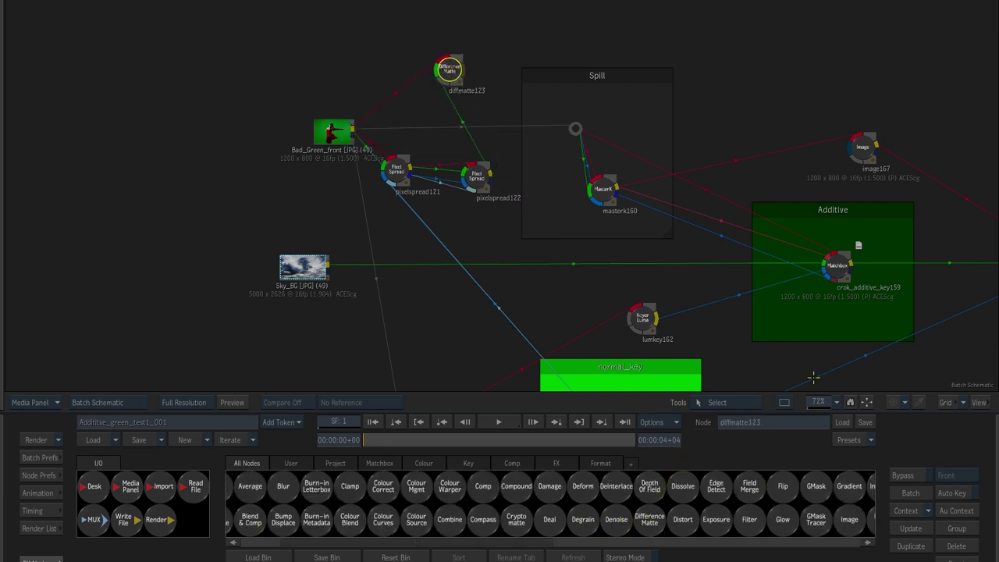
{"action": "left_click", "coordinate": [897, 509]}
{"action": "left_click_drag", "start_coordinate": [488, 143], "coordinate": [481, 157]}
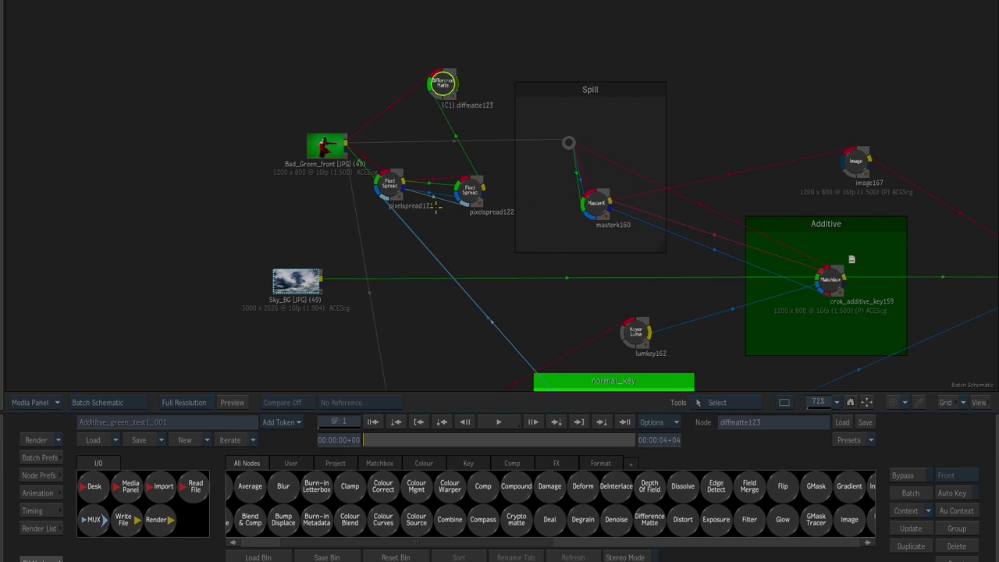
- Raise diffmatte123's Gain to 132 and display pixelspread122's result
{"action": "key", "text": "F4"}
{"action": "left_click_drag", "start_coordinate": [595, 485], "coordinate": [647, 481]}
{"action": "key", "text": "F4"}
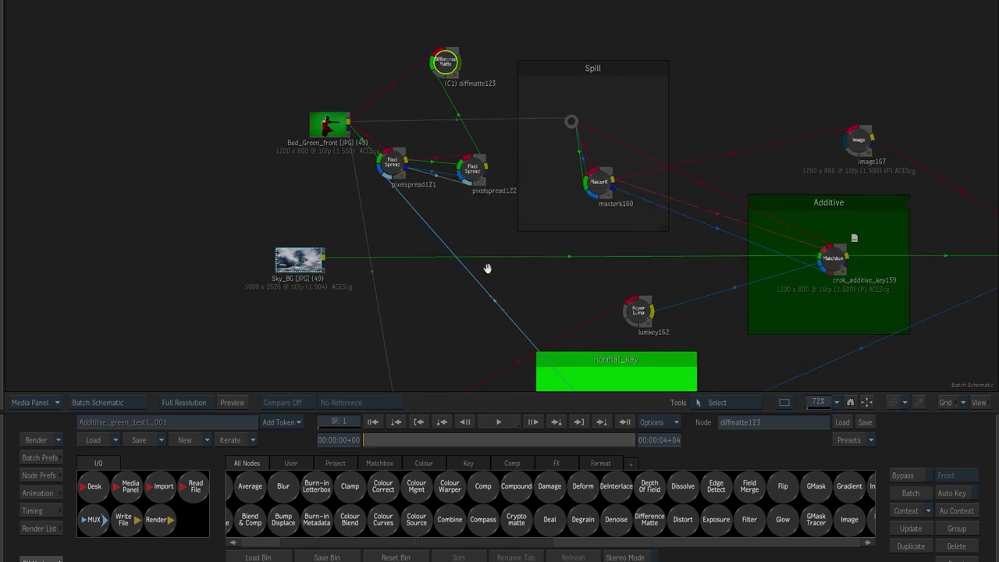
{"action": "left_click", "coordinate": [472, 167]}
{"action": "key", "text": "F4"}
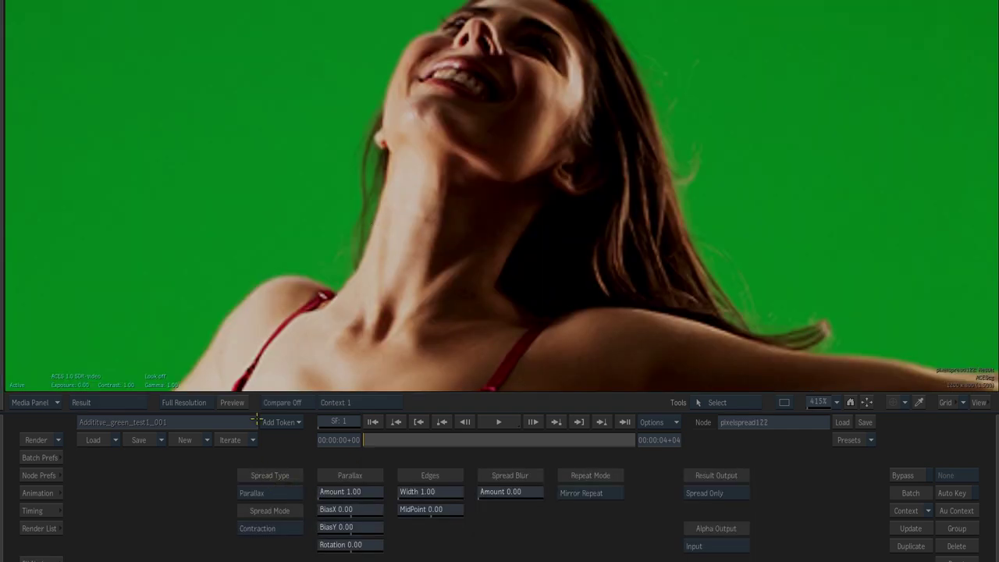
- Compare against context 1 as an angle split and set pixelspread122's parallax amount to 0.70
{"action": "left_click", "coordinate": [282, 403]}
{"action": "left_click", "coordinate": [312, 417]}
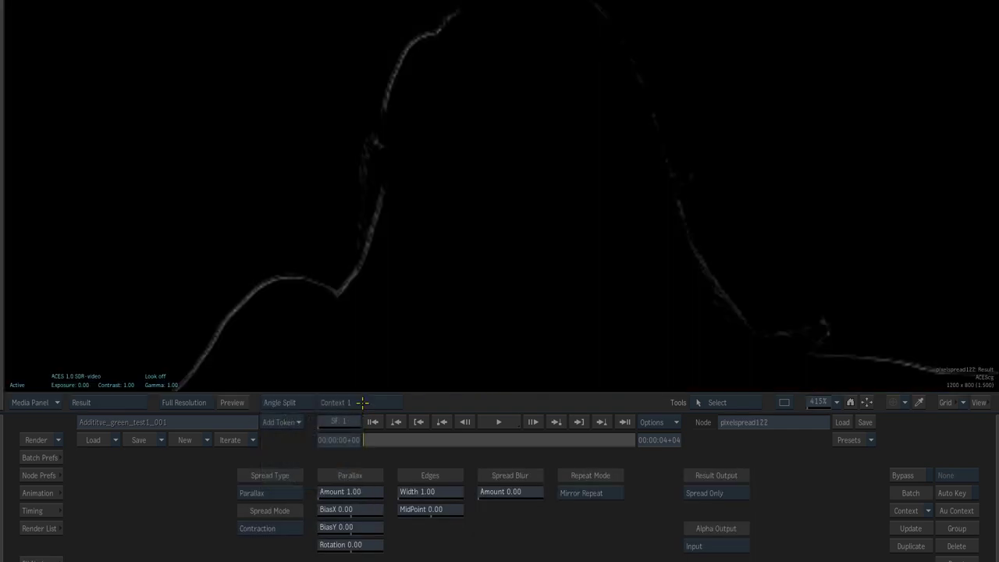
{"action": "left_click_drag", "start_coordinate": [423, 347], "coordinate": [508, 292]}
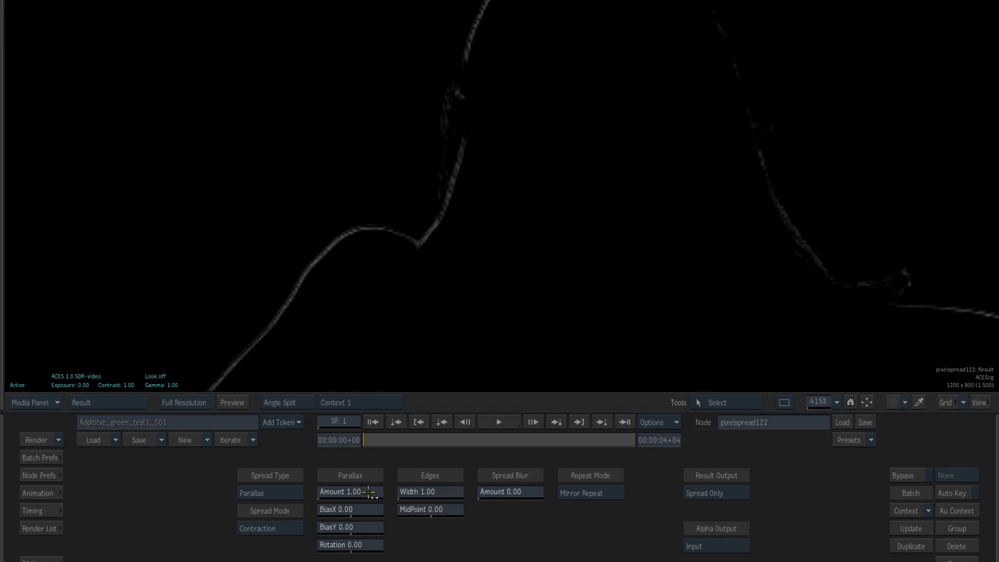
{"action": "left_click_drag", "start_coordinate": [366, 491], "coordinate": [340, 489]}
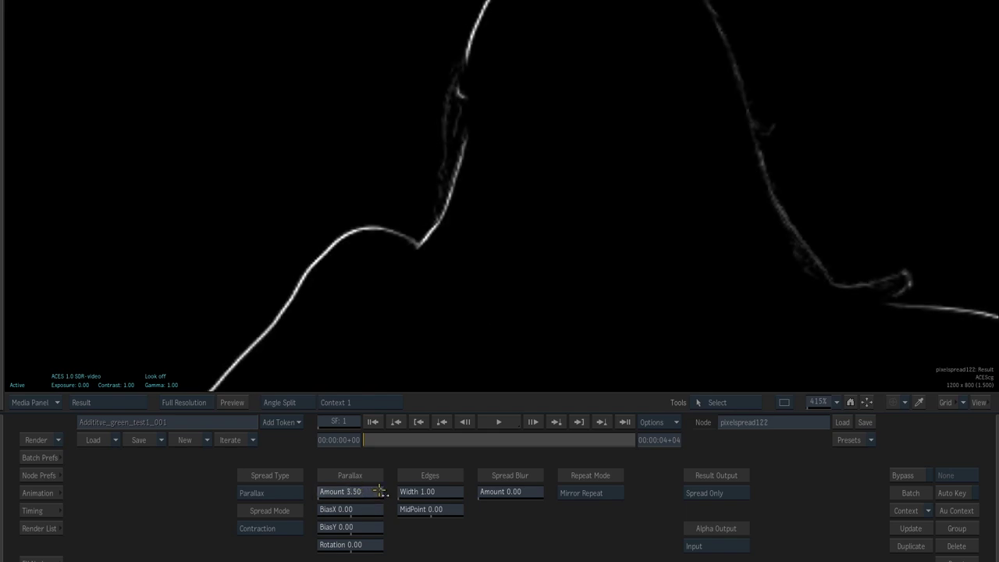
{"action": "left_click_drag", "start_coordinate": [356, 484], "coordinate": [360, 485]}
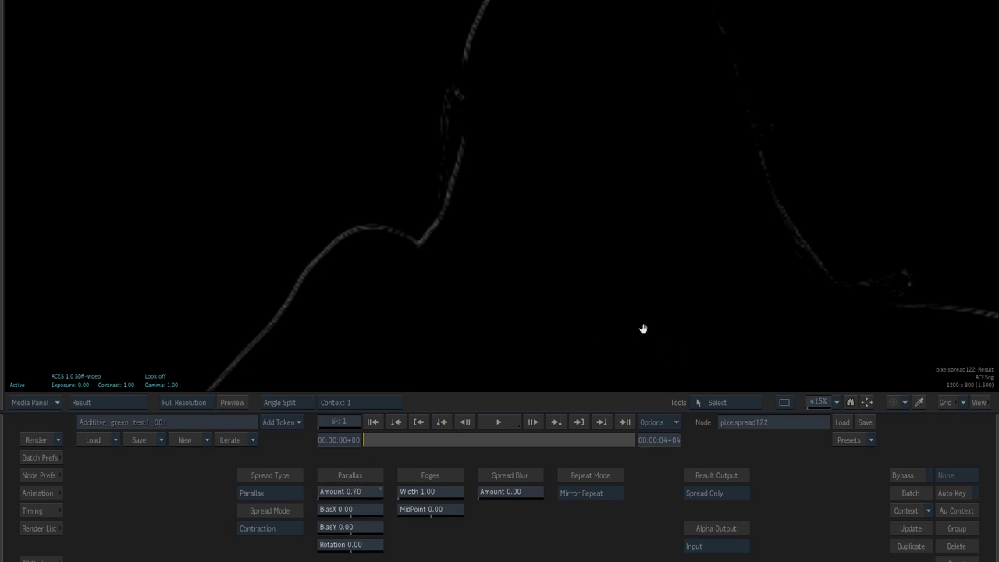
{"action": "mouse_move", "coordinate": [709, 312]}
{"action": "left_mouse_down"}
{"action": "mouse_move", "coordinate": [527, 192]}
{"action": "mouse_move", "coordinate": [411, 237]}
{"action": "left_mouse_up"}
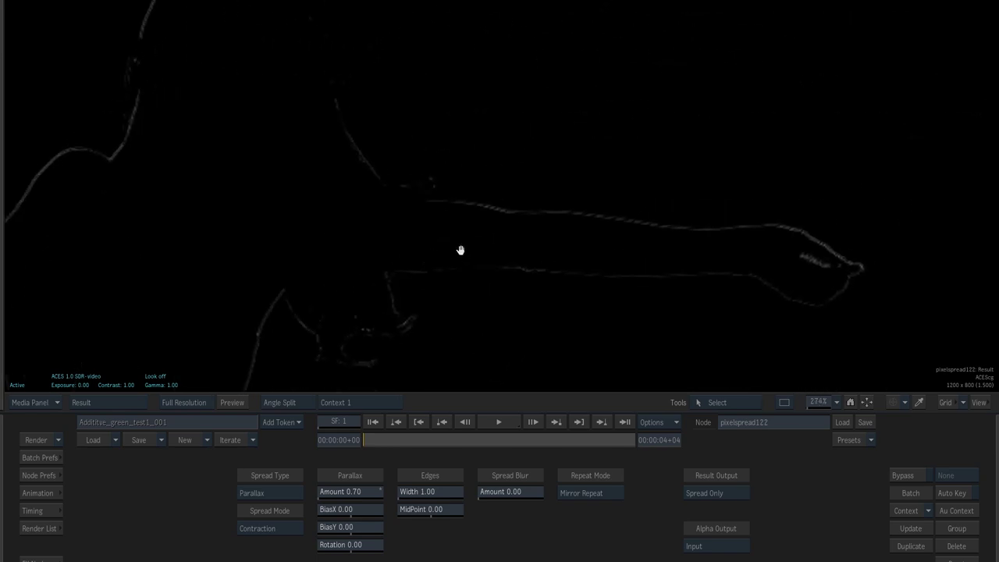
{"action": "left_click_drag", "start_coordinate": [604, 223], "coordinate": [442, 226]}
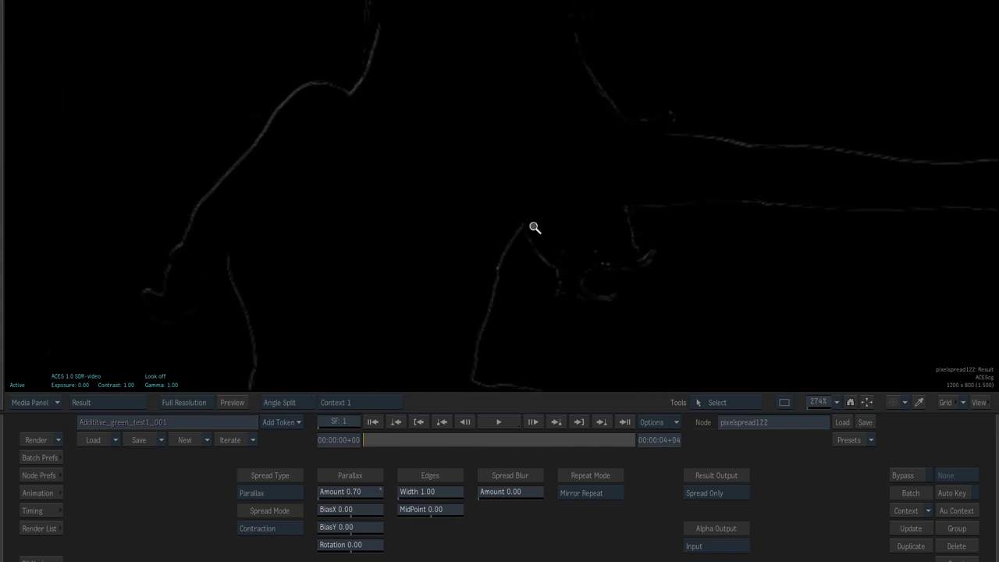
- Make diffmatte123 current, turn its comparison off, and raise its gain to 590
{"action": "key", "text": "grave"}
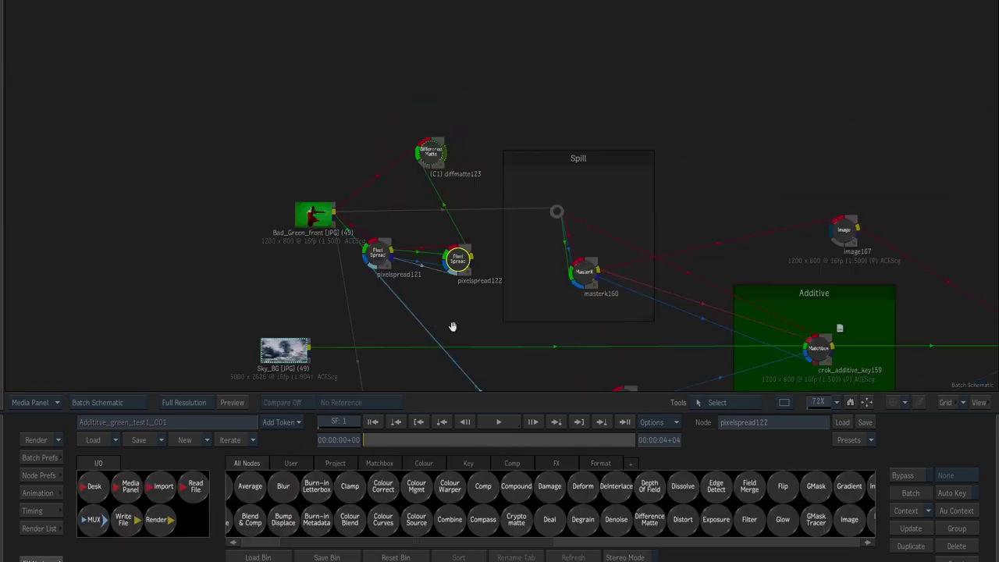
{"action": "left_click", "coordinate": [433, 162]}
{"action": "key", "text": "grave"}
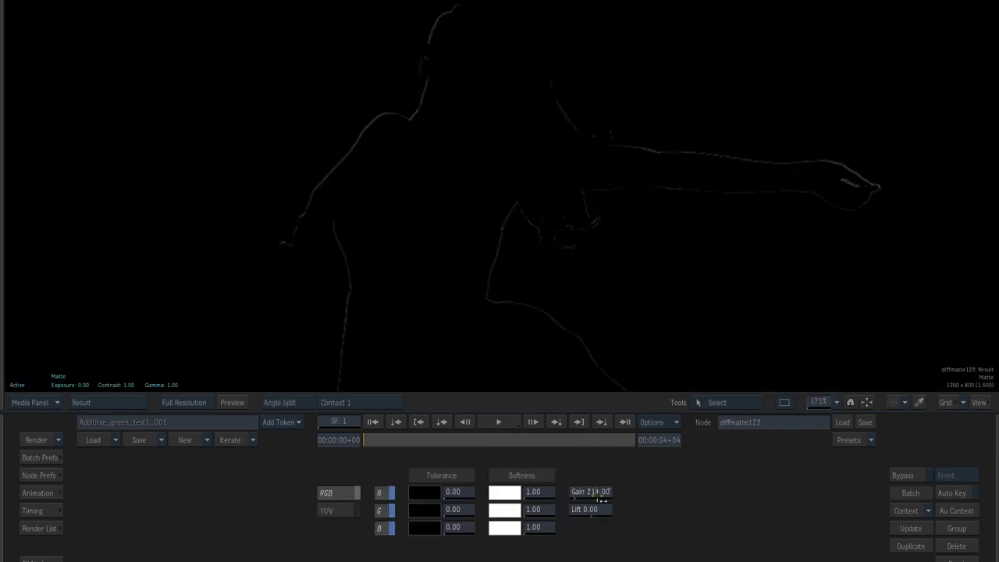
{"action": "left_click", "coordinate": [307, 402]}
{"action": "left_click", "coordinate": [289, 460]}
{"action": "mouse_move", "coordinate": [594, 500]}
{"action": "left_mouse_down"}
{"action": "mouse_move", "coordinate": [601, 487]}
{"action": "mouse_move", "coordinate": [666, 469]}
{"action": "left_mouse_up"}
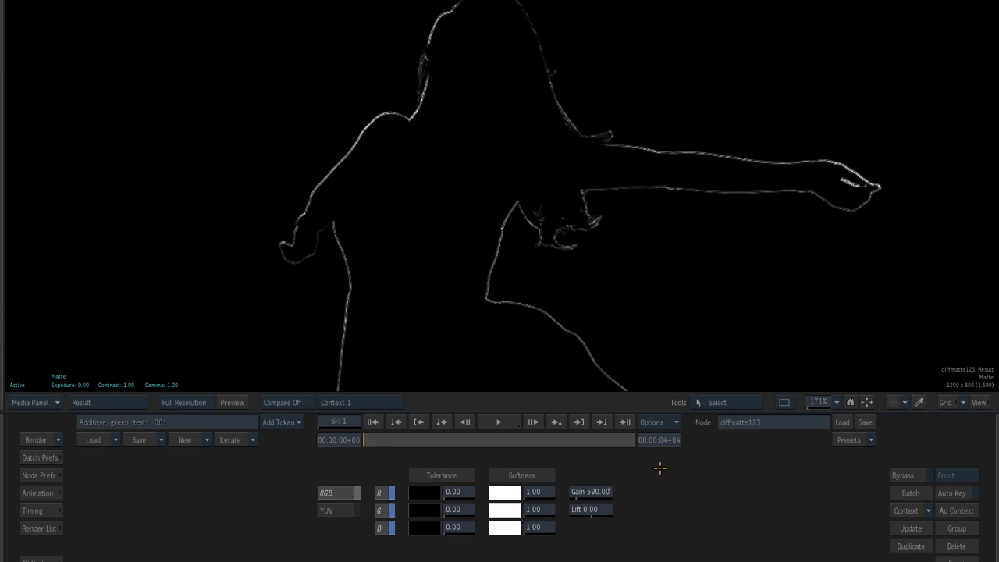
- Enlarge the viewer and zoom in on the dancer's edge matte down to its bottom edge
{"action": "left_click_drag", "start_coordinate": [562, 299], "coordinate": [606, 352]}
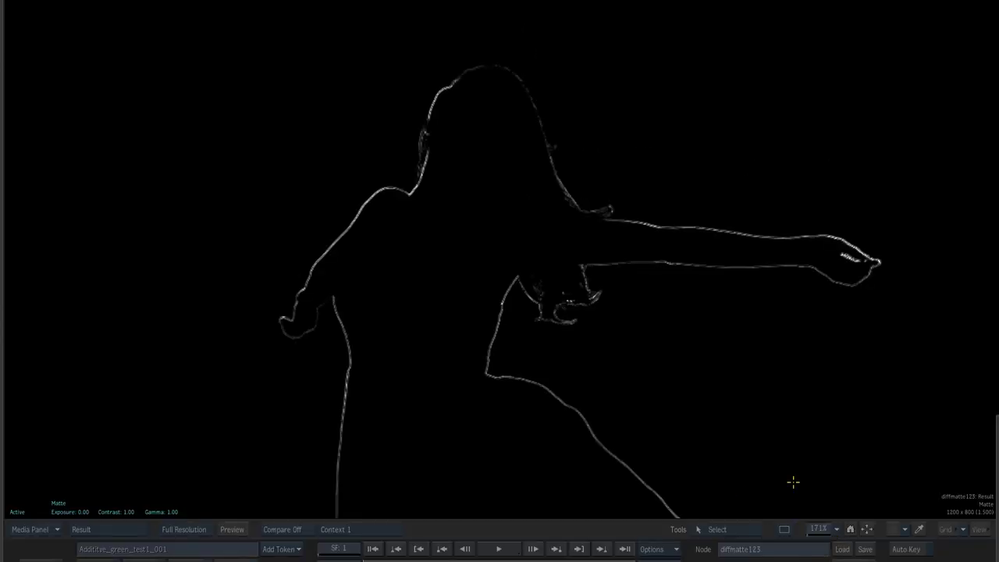
{"action": "scroll", "coordinate": [528, 239], "scroll_direction": "up", "scroll_amount": 2}
{"action": "scroll", "coordinate": [629, 221], "scroll_direction": "up", "scroll_amount": 2}
{"action": "scroll", "coordinate": [424, 196], "scroll_direction": "up", "scroll_amount": 2}
{"action": "scroll", "coordinate": [545, 178], "scroll_direction": "up", "scroll_amount": 2}
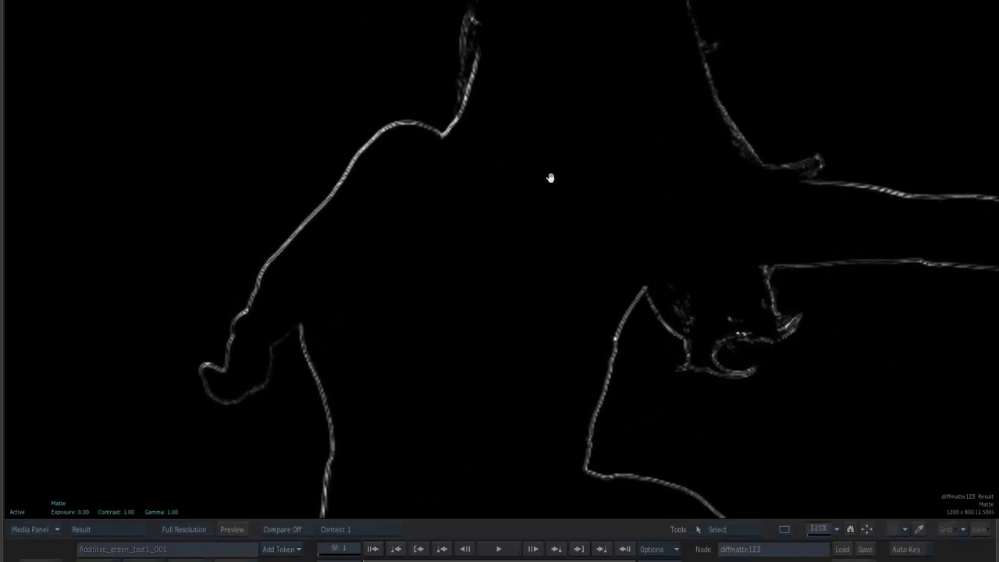
{"action": "mouse_move", "coordinate": [431, 217]}
{"action": "left_mouse_down"}
{"action": "mouse_move", "coordinate": [429, 203]}
{"action": "mouse_move", "coordinate": [330, 290]}
{"action": "mouse_move", "coordinate": [461, 318]}
{"action": "mouse_move", "coordinate": [528, 312]}
{"action": "mouse_move", "coordinate": [491, 152]}
{"action": "mouse_move", "coordinate": [494, 257]}
{"action": "mouse_move", "coordinate": [496, 232]}
{"action": "left_mouse_up"}
{"action": "mouse_move", "coordinate": [546, 300]}
{"action": "left_mouse_down"}
{"action": "mouse_move", "coordinate": [508, 199]}
{"action": "mouse_move", "coordinate": [483, 276]}
{"action": "mouse_move", "coordinate": [516, 331]}
{"action": "mouse_move", "coordinate": [508, 319]}
{"action": "left_mouse_up"}
{"action": "key", "text": "1"}
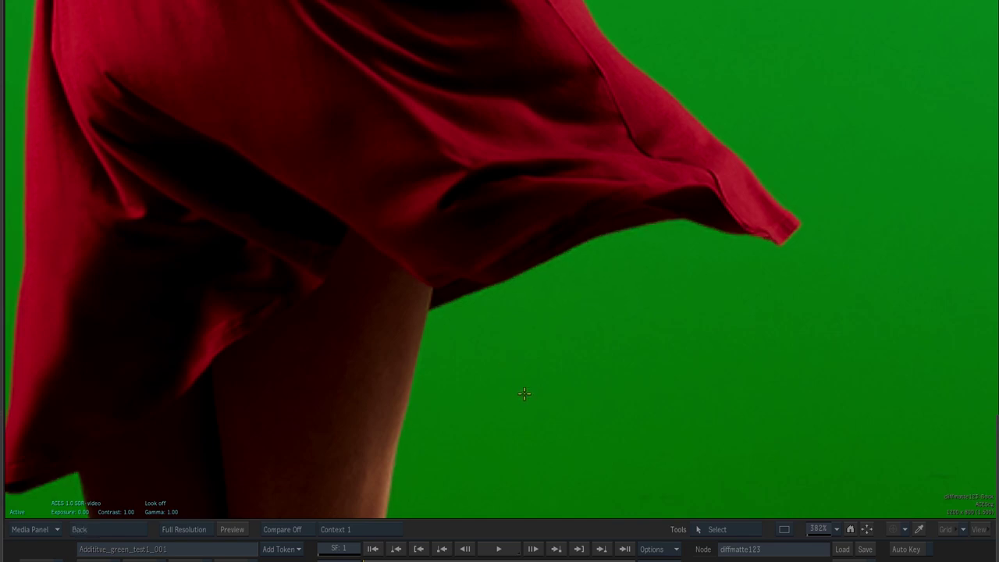
- Flip between the back and front inputs to compare the red cloth edge
{"action": "key", "text": "2"}
{"action": "left_click_drag", "start_coordinate": [533, 325], "coordinate": [573, 304]}
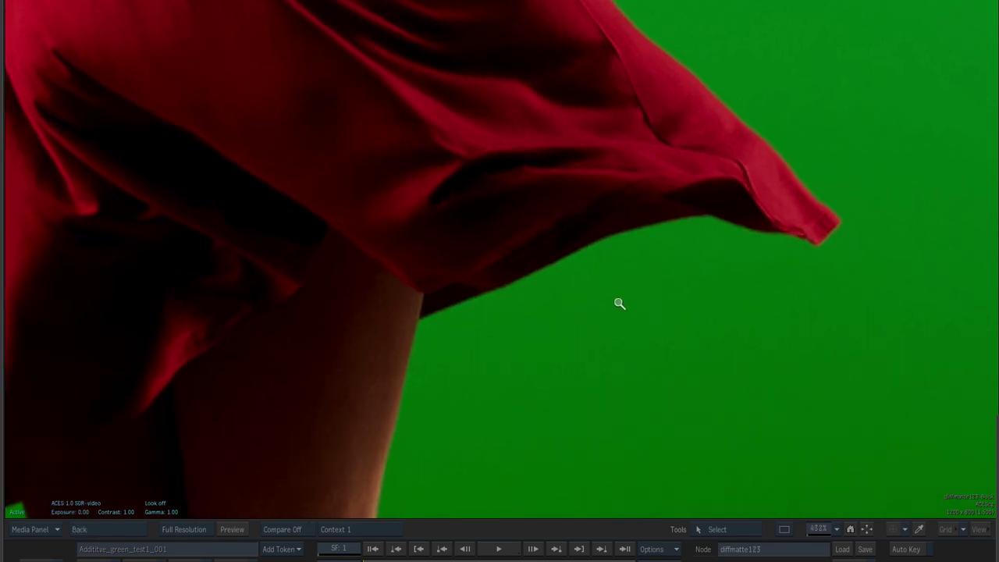
{"action": "key", "text": "1"}
{"action": "key", "text": "2"}
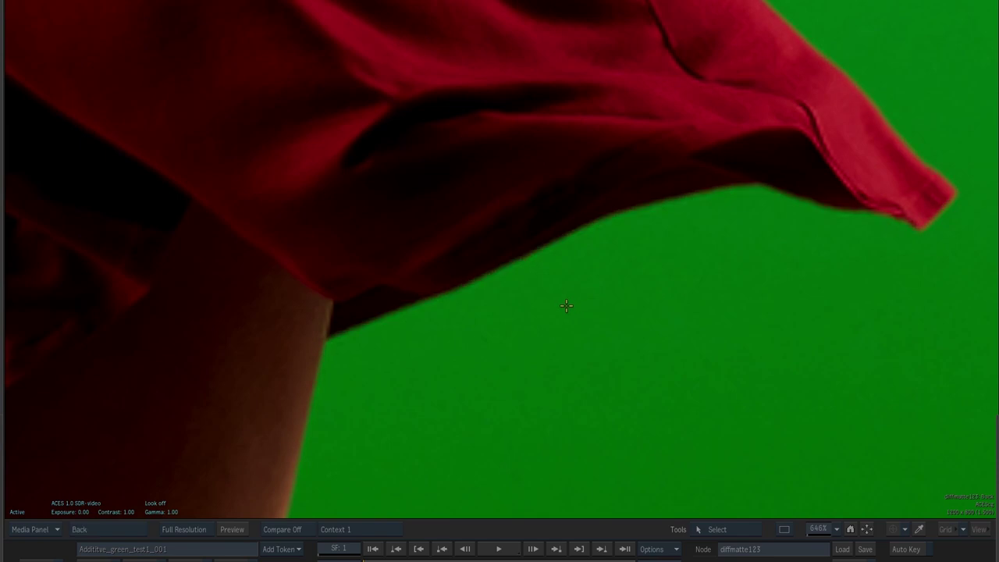
{"action": "key", "text": "1"}
{"action": "key", "text": "2"}
{"action": "key", "text": "1"}
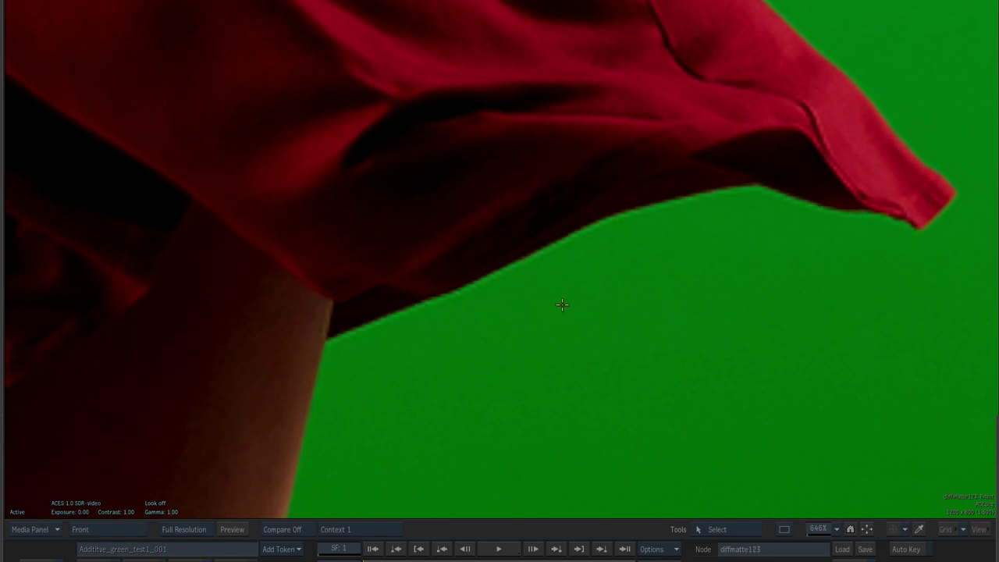
- Compare back and front plates along the clip's bottom edge and the red cloth
{"action": "left_click_drag", "start_coordinate": [546, 333], "coordinate": [559, 229]}
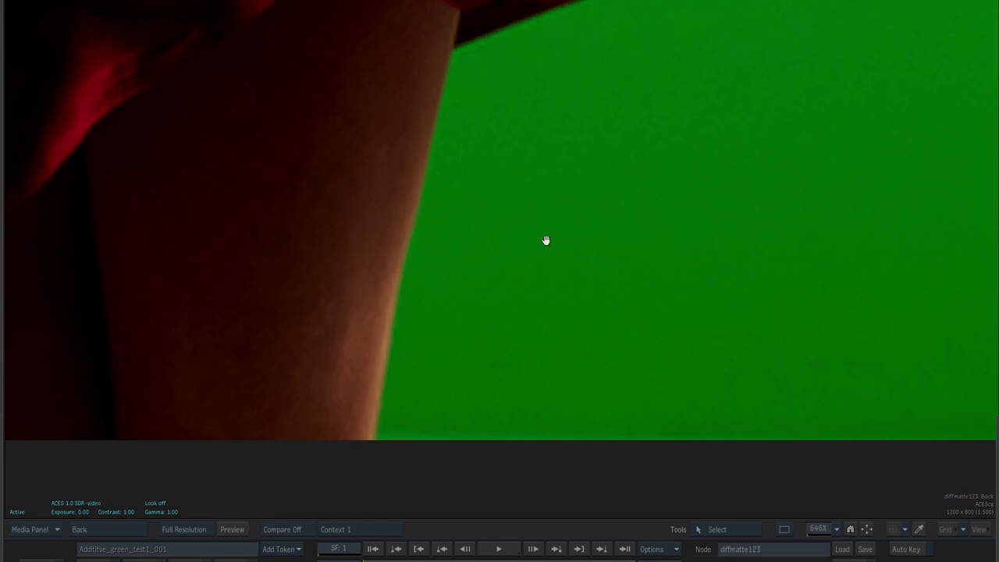
{"action": "key", "text": "2"}
{"action": "left_click_drag", "start_coordinate": [546, 239], "coordinate": [543, 331]}
{"action": "scroll", "coordinate": [437, 266], "scroll_direction": "down", "scroll_amount": 3}
{"action": "mouse_move", "coordinate": [530, 225]}
{"action": "left_mouse_down"}
{"action": "mouse_move", "coordinate": [514, 367]}
{"action": "mouse_move", "coordinate": [499, 339]}
{"action": "left_mouse_up"}
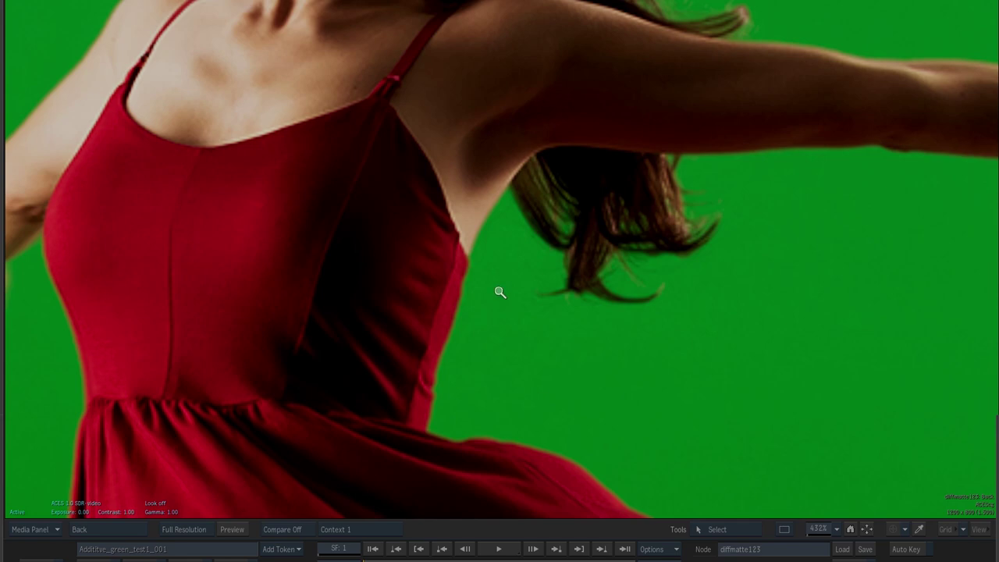
{"action": "scroll", "coordinate": [653, 268], "scroll_direction": "up", "scroll_amount": 1}
{"action": "key", "text": "1"}
{"action": "scroll", "coordinate": [524, 241], "scroll_direction": "up", "scroll_amount": 1}
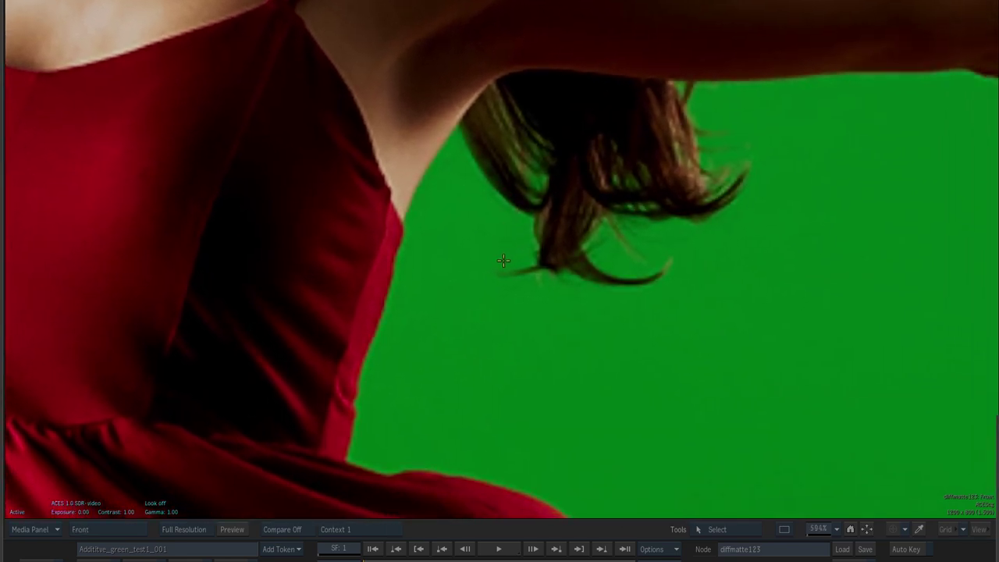
{"action": "key", "text": "2"}
{"action": "key", "text": "1"}
{"action": "key", "text": "2"}
{"action": "key", "text": "1"}
- Compare back and front plates over the dancer's hair
{"action": "left_click_drag", "start_coordinate": [492, 274], "coordinate": [362, 301]}
{"action": "key", "text": "2"}
{"action": "key", "text": "1"}
{"action": "key", "text": "2"}
{"action": "key", "text": "1"}
{"action": "key", "text": "2"}
{"action": "key", "text": "1"}
{"action": "key", "text": "2"}
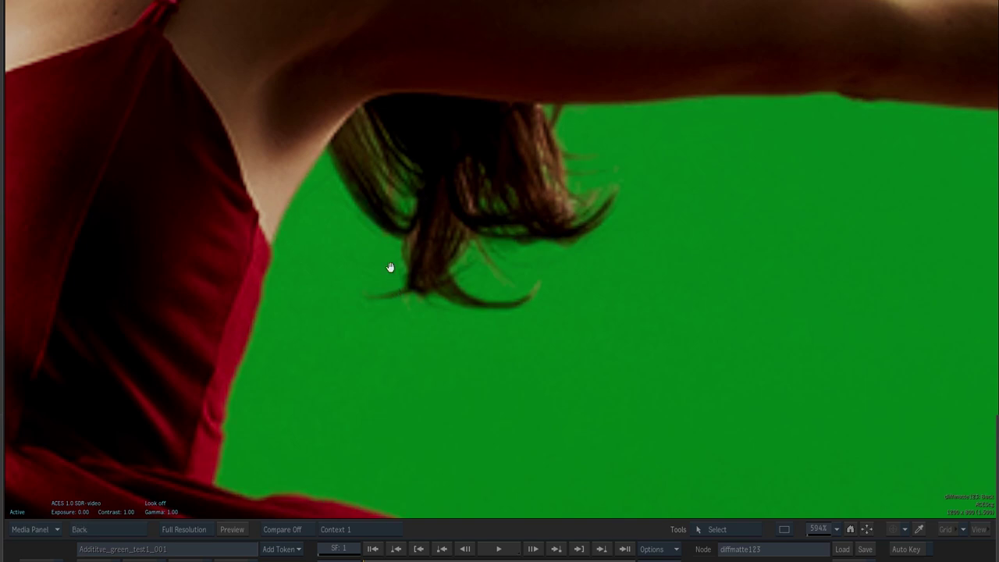
- Compare the plates over the hair under the arm, neck and shoulder, then return to the Batch schematic
{"action": "left_click_drag", "start_coordinate": [392, 278], "coordinate": [414, 297]}
{"action": "key", "text": "1"}
{"action": "key", "text": "2"}
{"action": "left_click_drag", "start_coordinate": [409, 228], "coordinate": [411, 349]}
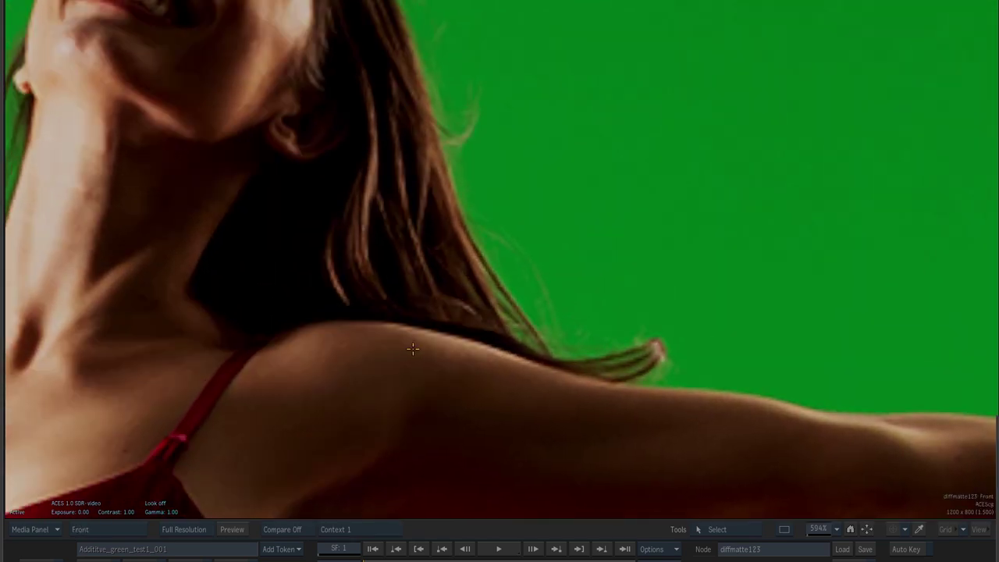
{"action": "key", "text": "1"}
{"action": "key", "text": "2"}
{"action": "key", "text": "1"}
{"action": "key", "text": "2"}
{"action": "key", "text": "Tab"}
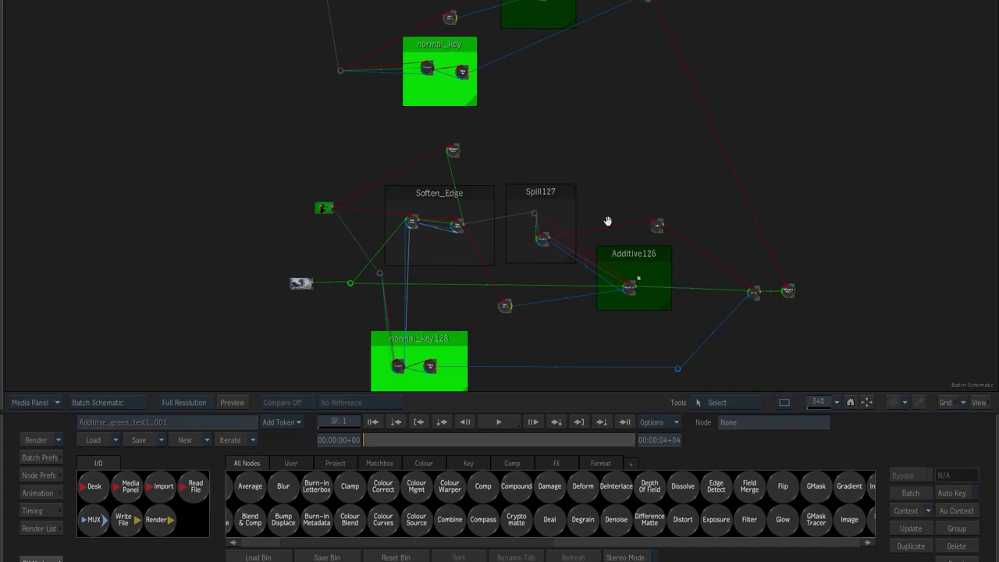
- Fill the screen with the schematic, select pixelspread130, lumkey120 and crok_additive_key116, and move comp124 up-left
{"action": "left_click_drag", "start_coordinate": [587, 241], "coordinate": [612, 163]}
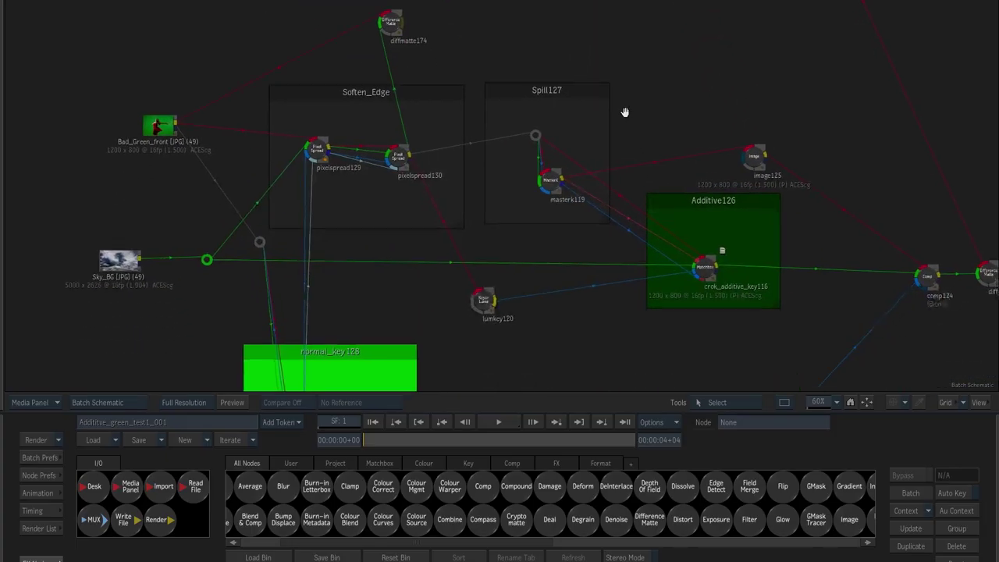
{"action": "key", "text": "ctrl+Tab"}
{"action": "left_click_drag", "start_coordinate": [546, 317], "coordinate": [598, 314]}
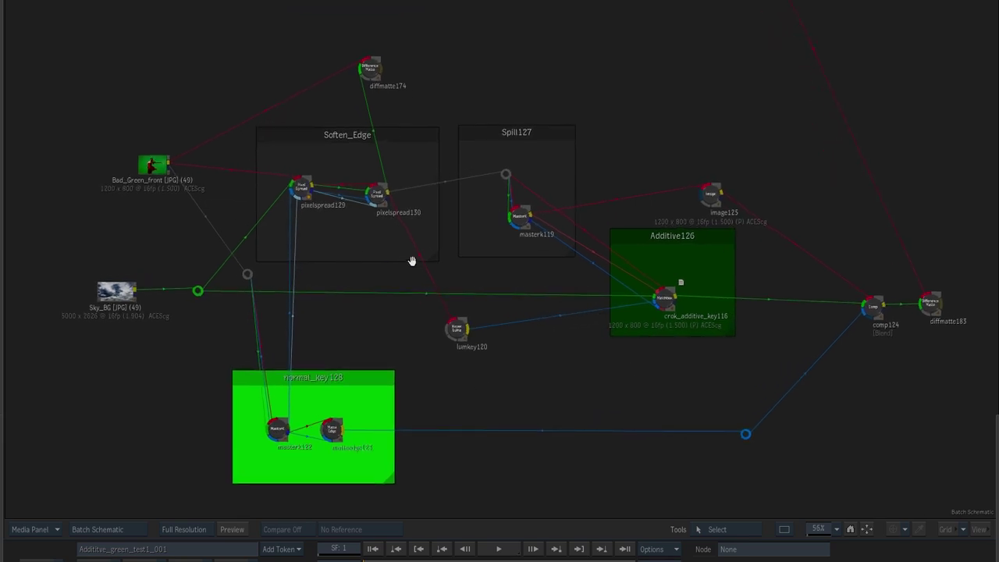
{"action": "left_click", "coordinate": [377, 192]}
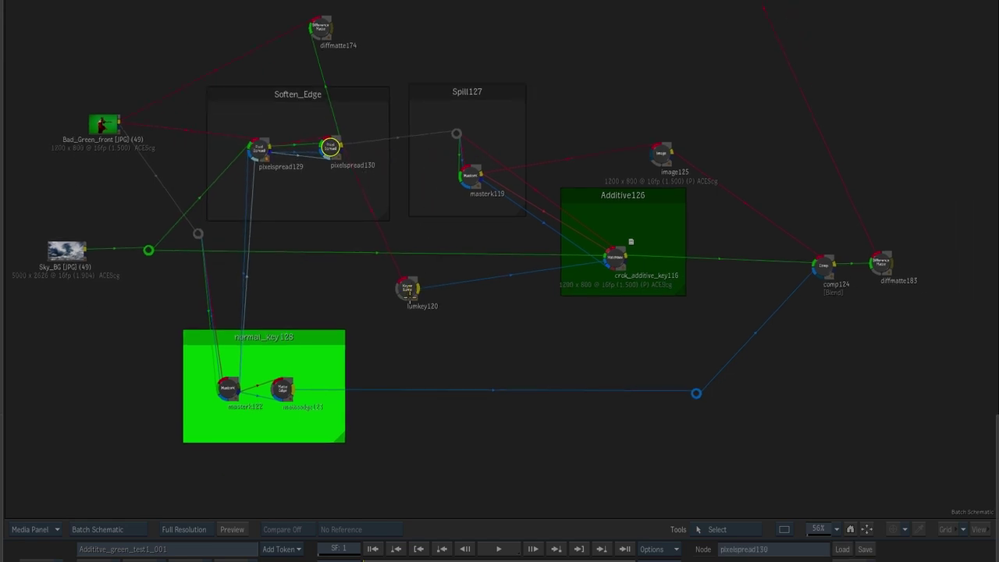
{"action": "left_click", "coordinate": [409, 293]}
{"action": "left_click", "coordinate": [598, 237]}
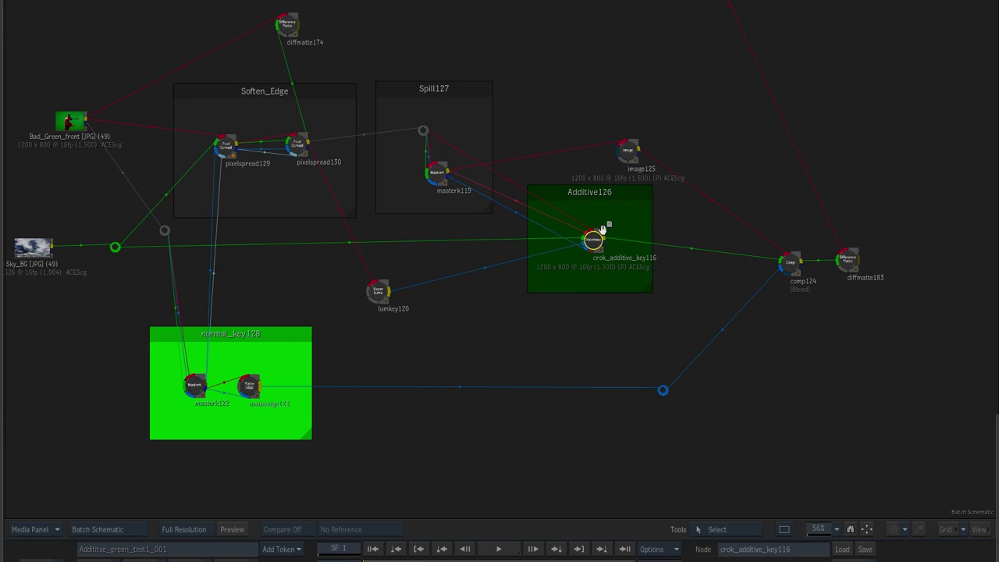
{"action": "left_click_drag", "start_coordinate": [786, 266], "coordinate": [750, 248]}
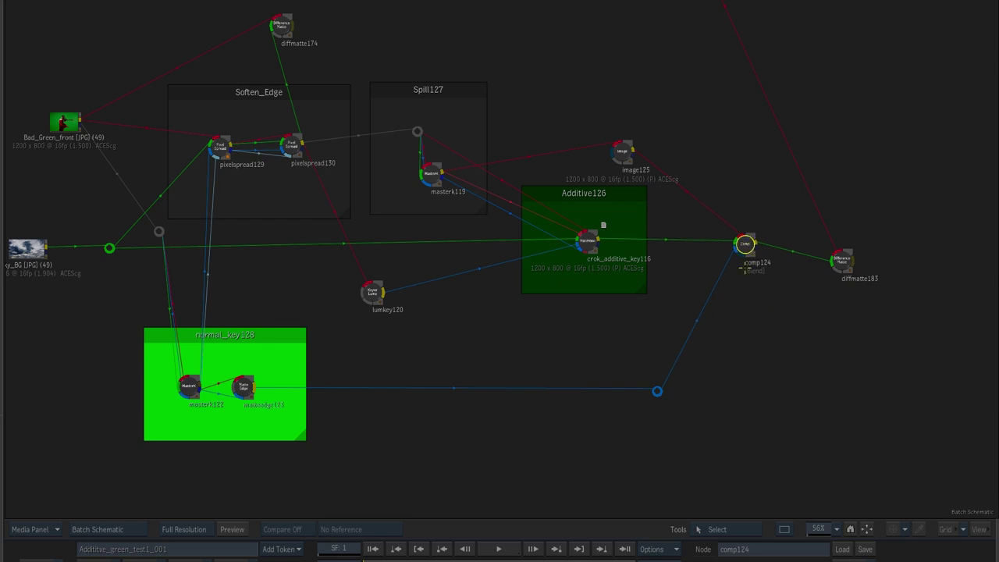
{"action": "key", "text": "Tab"}
- Nudge diffmatte183 up and view the result as a split comparison zoomed onto the dancer's face
{"action": "left_click_drag", "start_coordinate": [656, 274], "coordinate": [667, 250]}
{"action": "key", "text": "F4"}
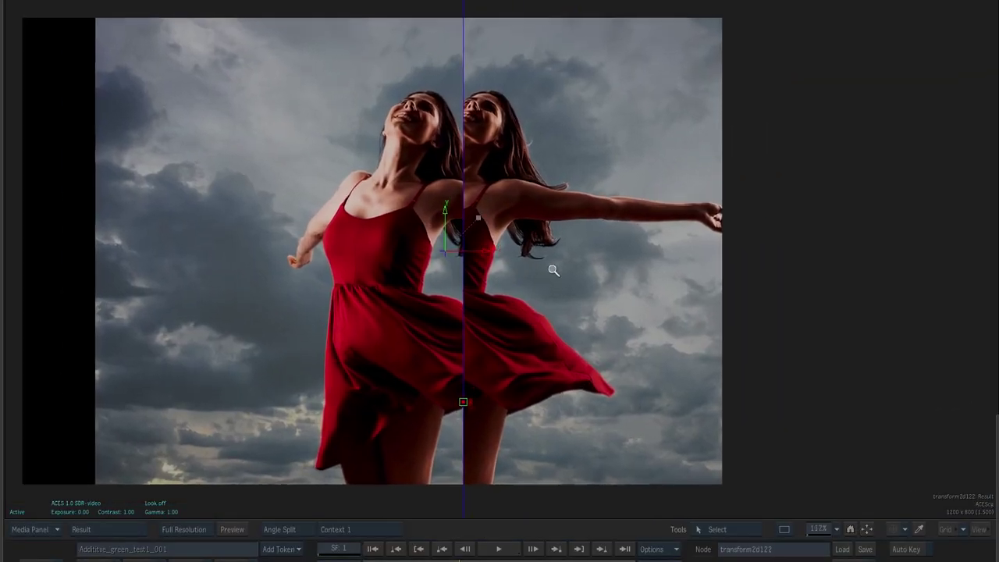
{"action": "left_click_drag", "start_coordinate": [554, 270], "coordinate": [649, 272]}
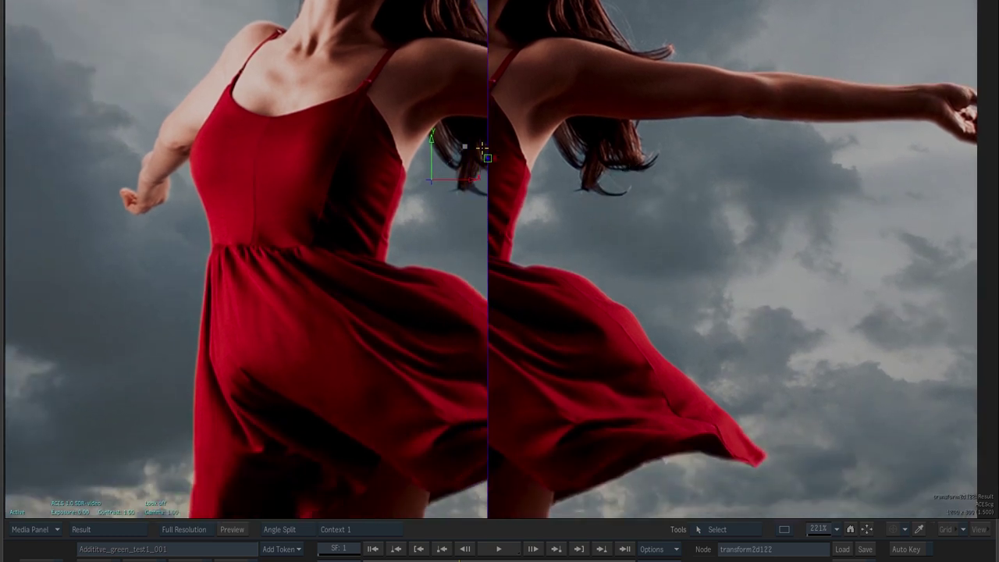
{"action": "left_click_drag", "start_coordinate": [467, 475], "coordinate": [431, 405]}
{"action": "mouse_move", "coordinate": [468, 234]}
{"action": "left_mouse_down"}
{"action": "mouse_move", "coordinate": [589, 229]}
{"action": "mouse_move", "coordinate": [504, 340]}
{"action": "left_mouse_up"}
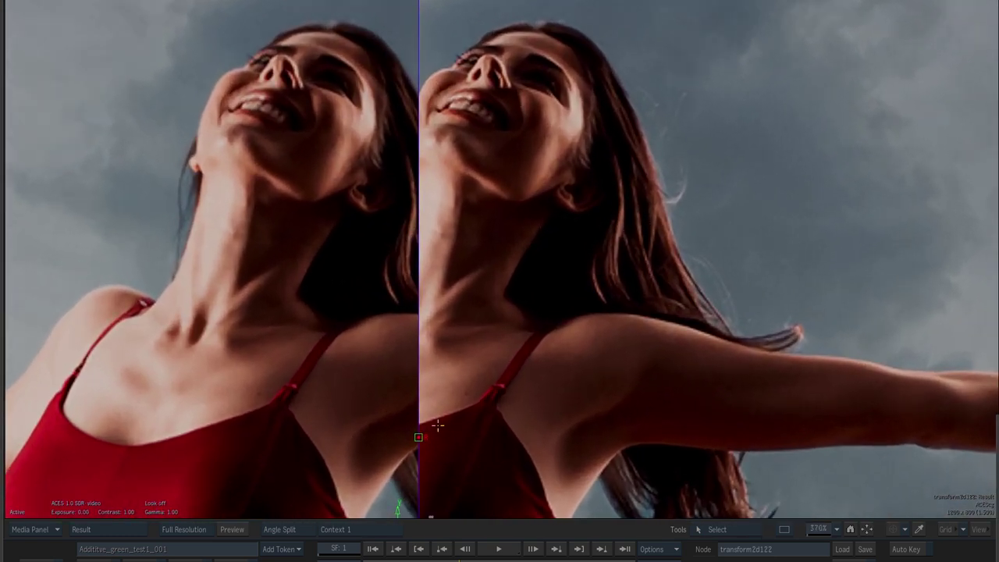
{"action": "left_click_drag", "start_coordinate": [418, 437], "coordinate": [367, 437]}
{"action": "mouse_move", "coordinate": [507, 268]}
{"action": "left_mouse_down"}
{"action": "mouse_move", "coordinate": [643, 268]}
{"action": "mouse_move", "coordinate": [647, 318]}
{"action": "mouse_move", "coordinate": [685, 363]}
{"action": "mouse_move", "coordinate": [671, 385]}
{"action": "mouse_move", "coordinate": [704, 375]}
{"action": "mouse_move", "coordinate": [631, 379]}
{"action": "mouse_move", "coordinate": [652, 376]}
{"action": "left_mouse_up"}
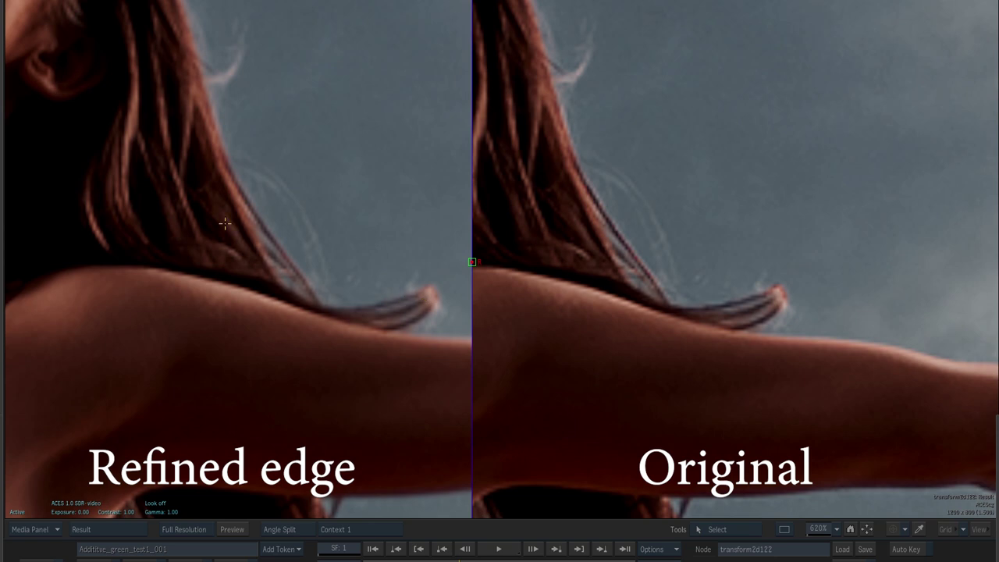
- Inspect the hair over and below the arm, then sweep the divider across the leg and hem
{"action": "mouse_move", "coordinate": [308, 285]}
{"action": "left_mouse_down"}
{"action": "mouse_move", "coordinate": [351, 337]}
{"action": "mouse_move", "coordinate": [385, 341]}
{"action": "left_mouse_up"}
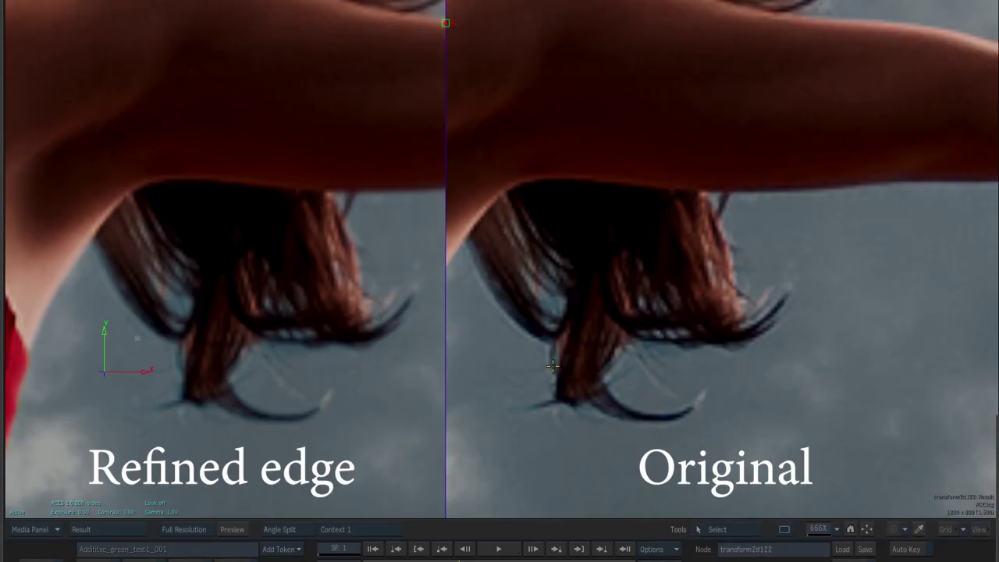
{"action": "left_click_drag", "start_coordinate": [327, 329], "coordinate": [518, 146]}
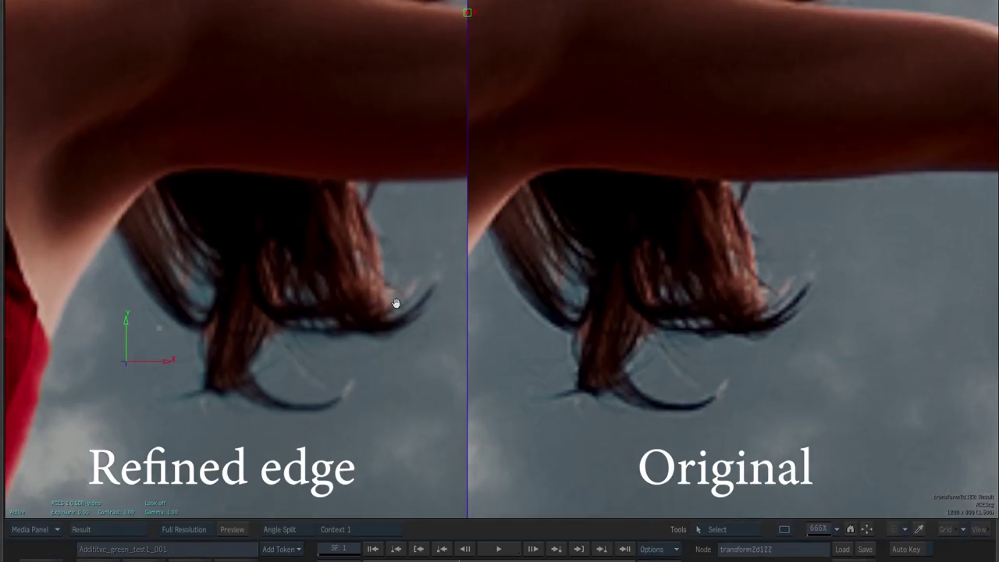
{"action": "left_click_drag", "start_coordinate": [520, 43], "coordinate": [517, 62]}
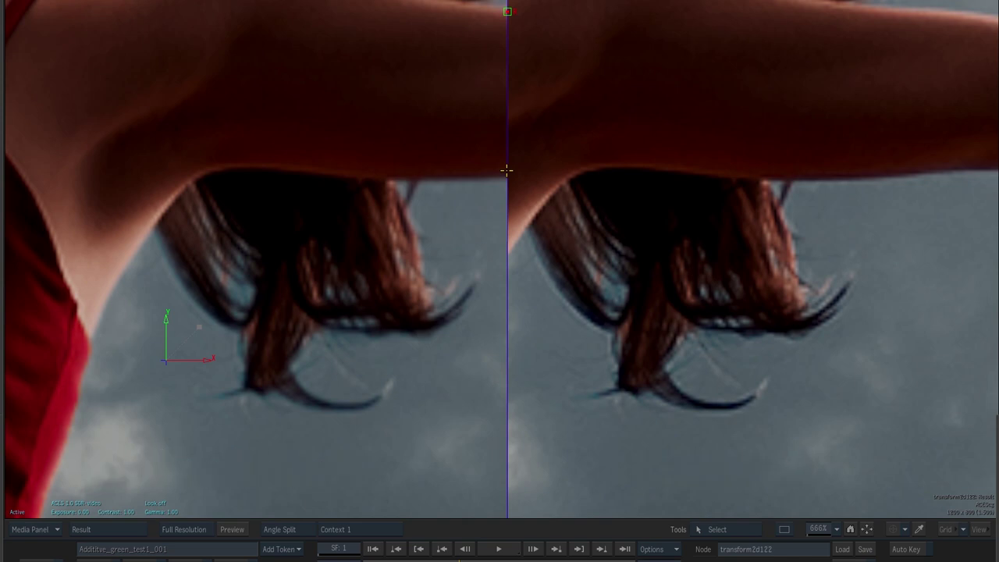
{"action": "mouse_move", "coordinate": [505, 12]}
{"action": "left_mouse_down"}
{"action": "mouse_move", "coordinate": [382, 51]}
{"action": "mouse_move", "coordinate": [502, 67]}
{"action": "left_mouse_up"}
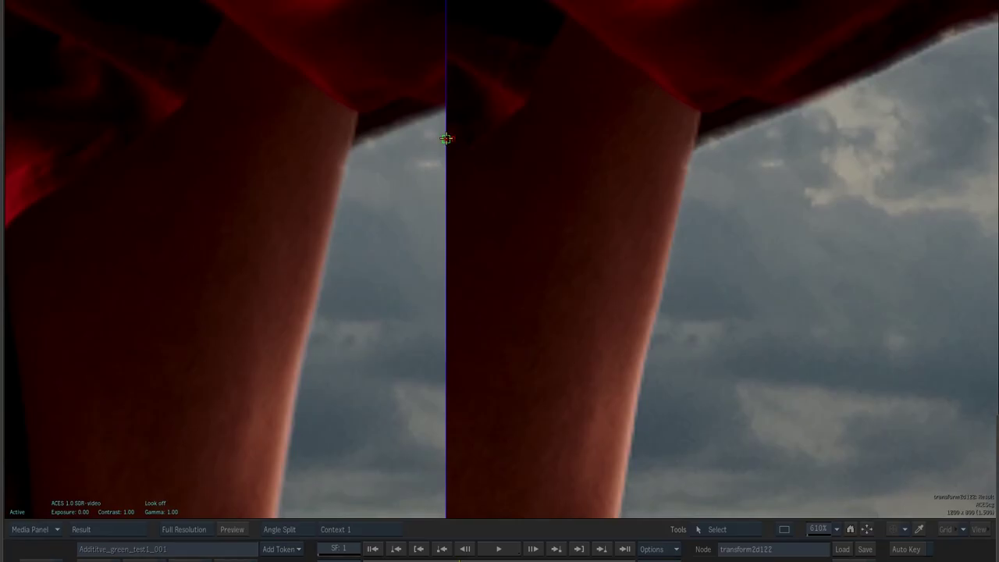
{"action": "mouse_move", "coordinate": [445, 139]}
{"action": "left_mouse_down"}
{"action": "mouse_move", "coordinate": [638, 167]}
{"action": "mouse_move", "coordinate": [427, 310]}
{"action": "left_mouse_up"}
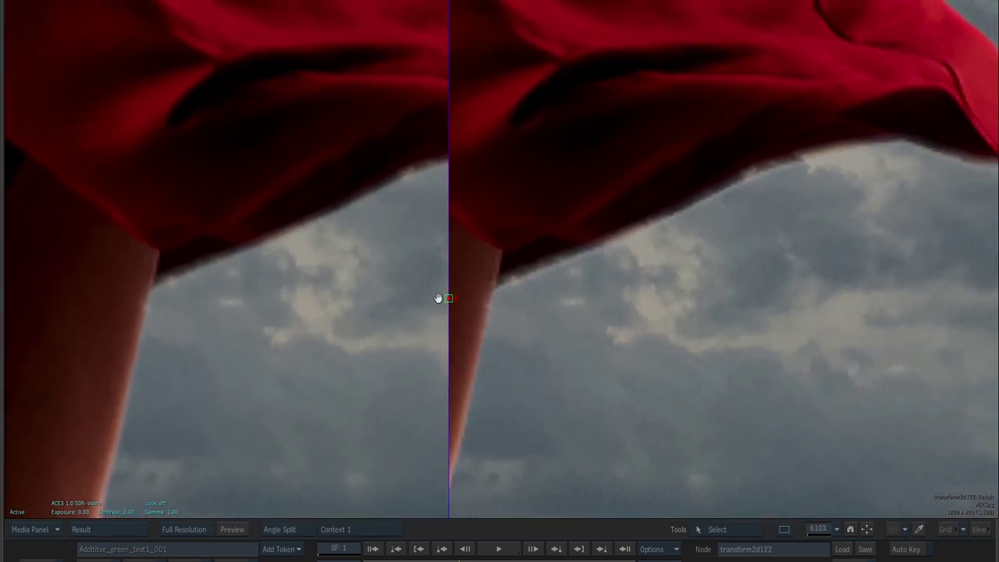
{"action": "mouse_move", "coordinate": [451, 297]}
{"action": "left_mouse_down"}
{"action": "mouse_move", "coordinate": [597, 270]}
{"action": "mouse_move", "coordinate": [436, 291]}
{"action": "left_mouse_up"}
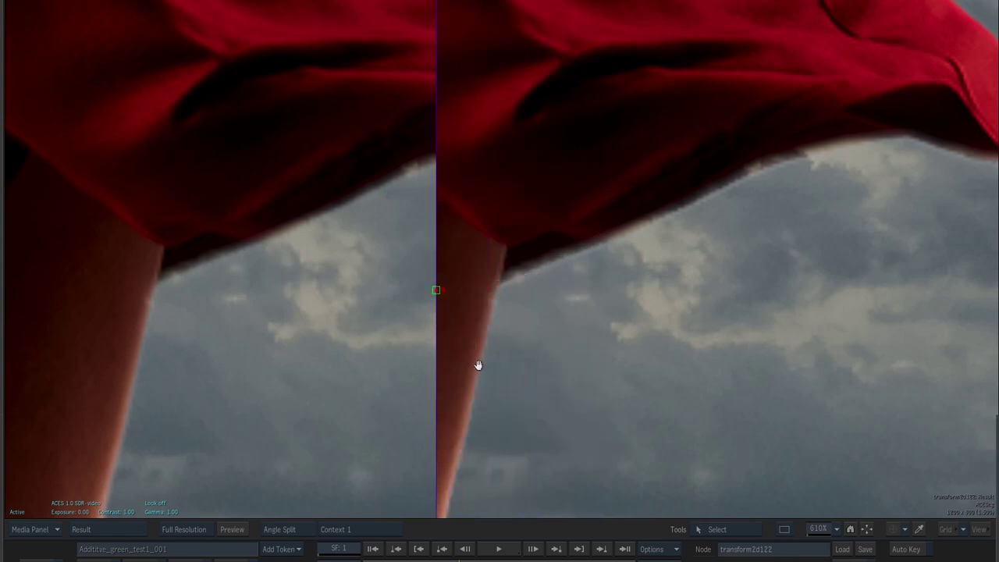
{"action": "scroll", "coordinate": [499, 364], "scroll_direction": "up", "scroll_amount": 3}
{"action": "left_click_drag", "start_coordinate": [488, 197], "coordinate": [465, 262]}
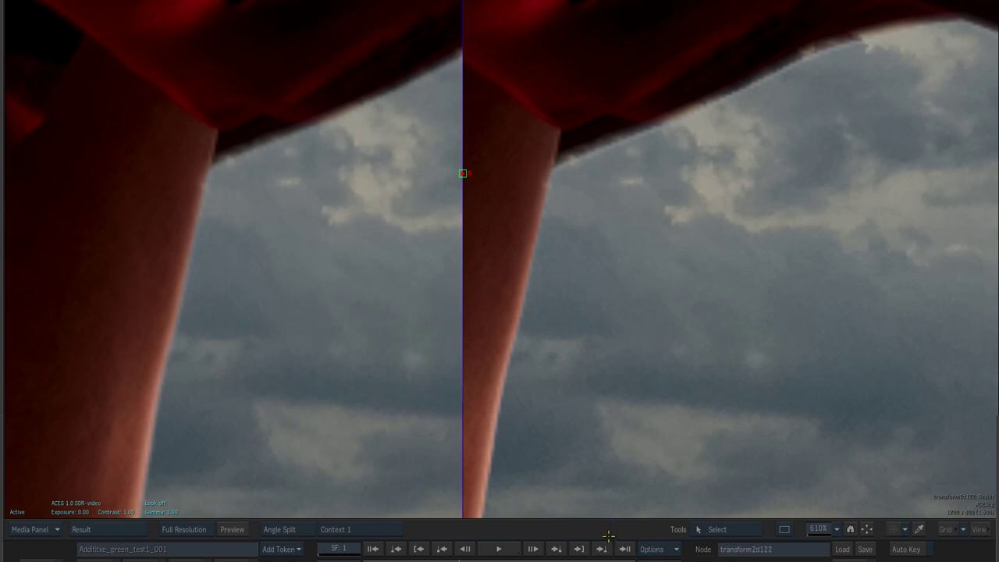
{"action": "key", "text": "grave"}
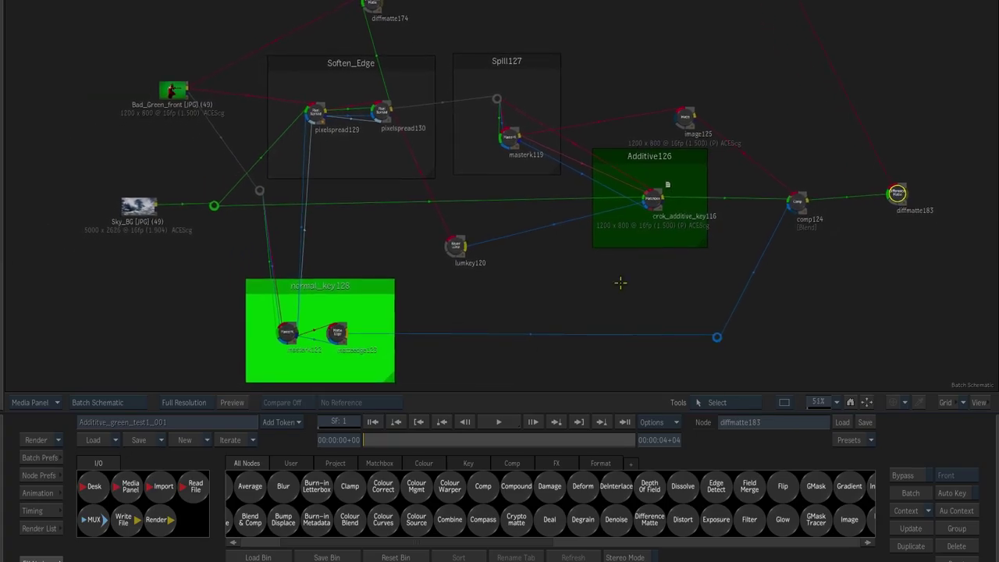
- Nudge the comp124 node slightly down and to the right
{"action": "left_click_drag", "start_coordinate": [796, 201], "coordinate": [799, 205]}
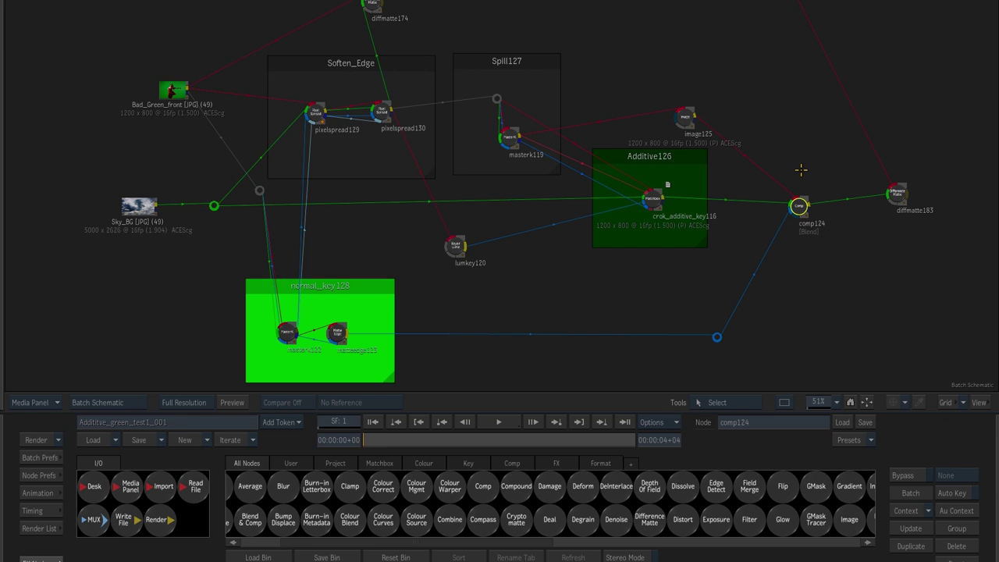